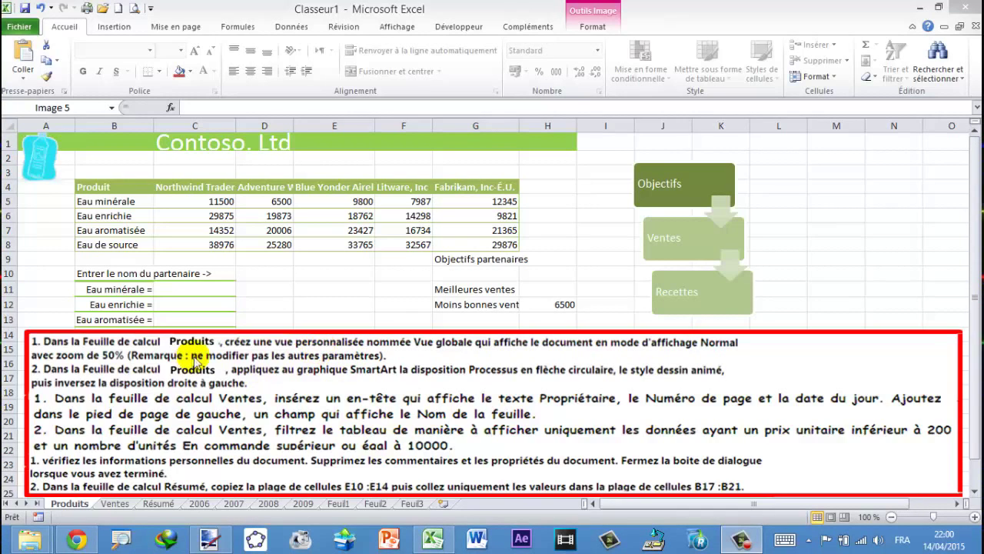
- Set the zoom of the Produits sheet to 50 %
click(100, 347)
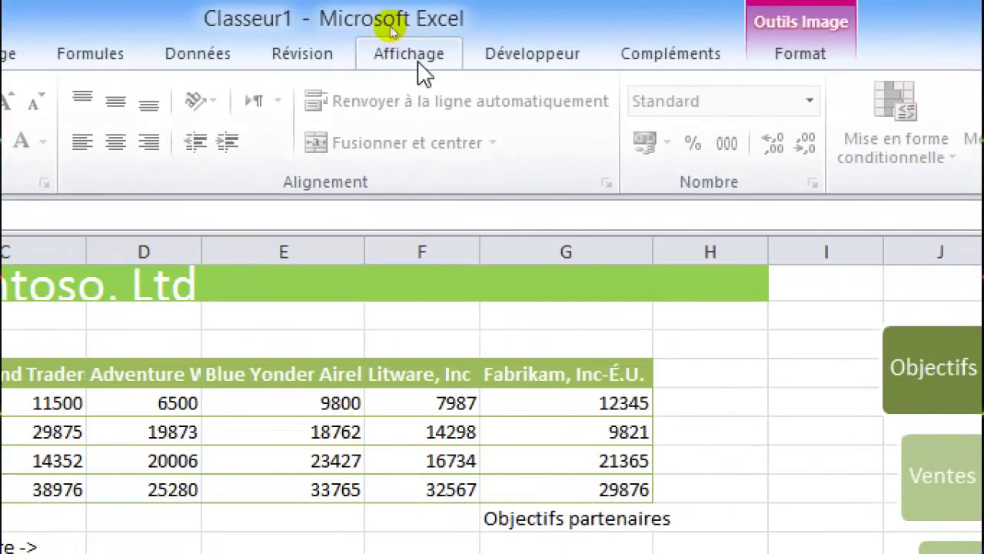
click(393, 50)
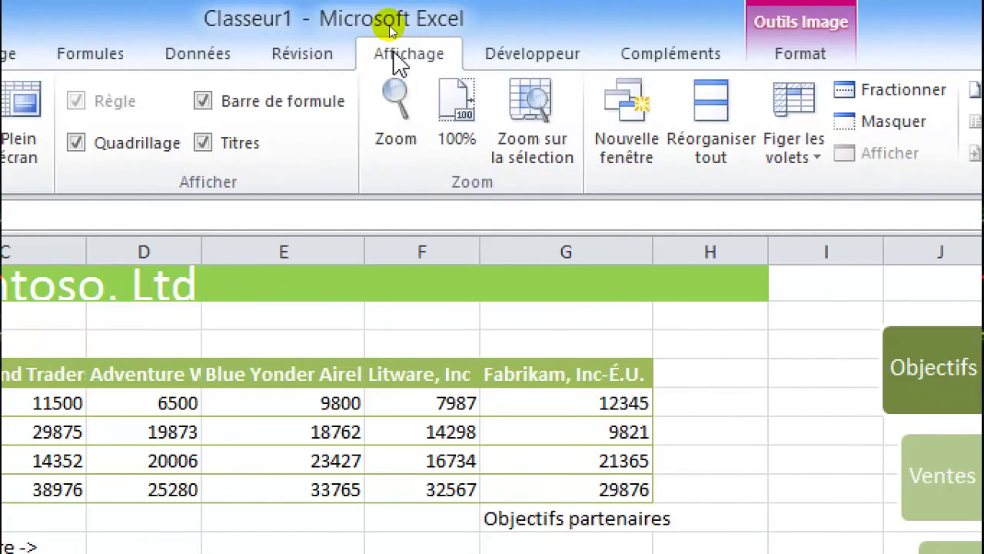
click(396, 115)
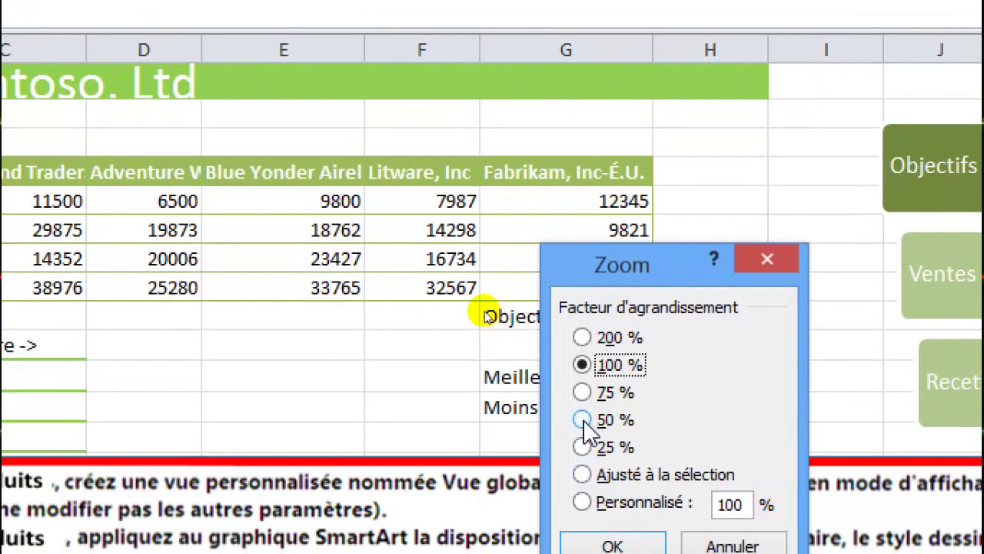
click(582, 420)
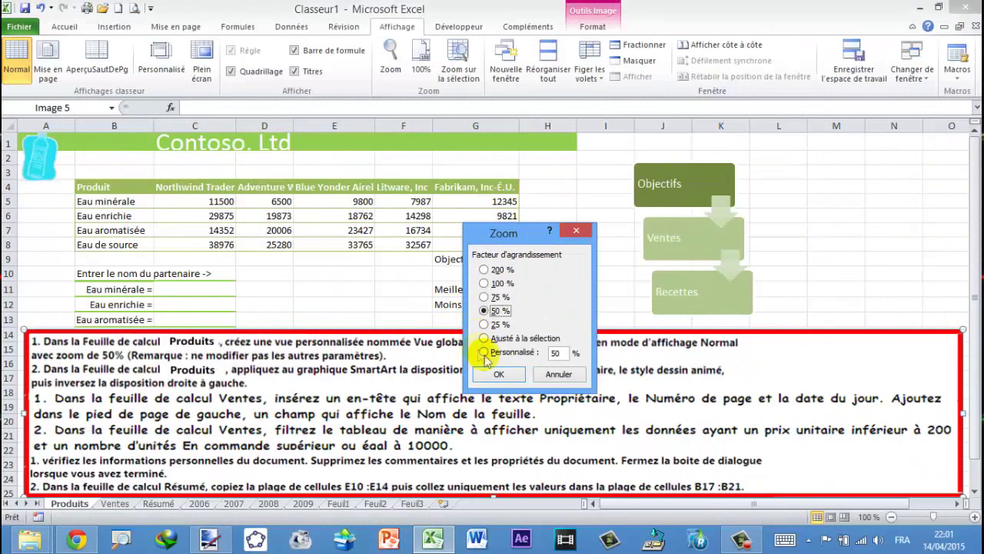
click(496, 375)
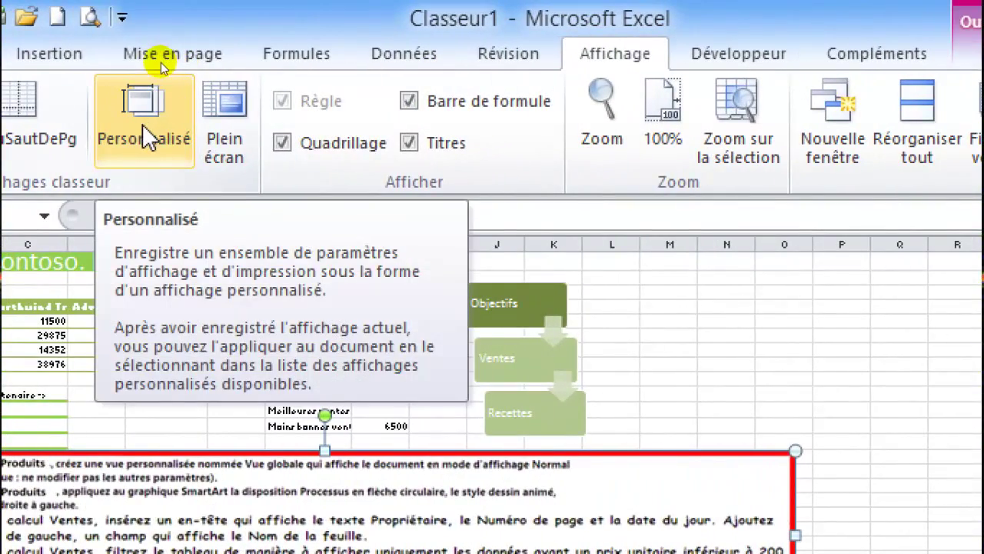
- Save the current display as a custom view named Vue globale, keeping the print and hidden row, column and filter settings included
click(143, 129)
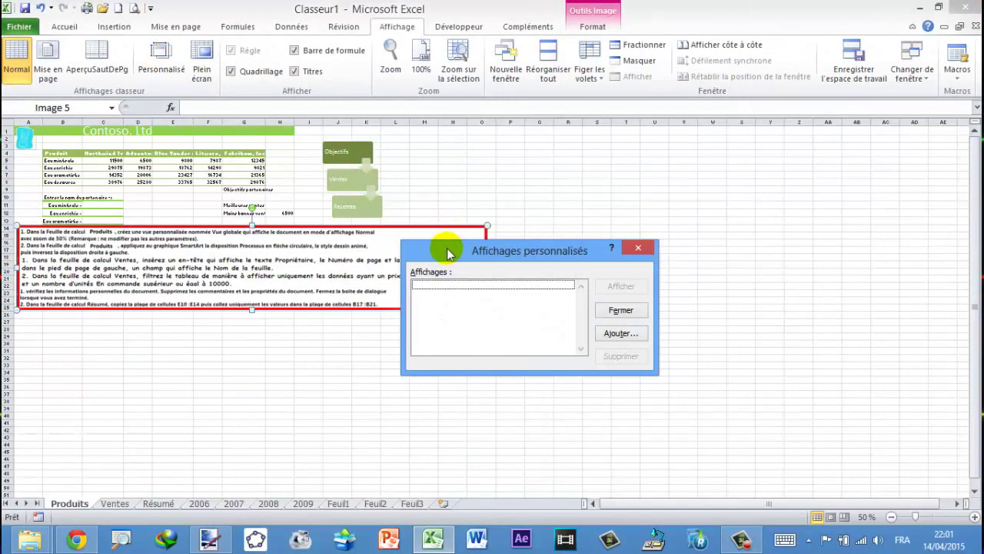
drag(700, 496, 606, 346)
drag(392, 173, 379, 132)
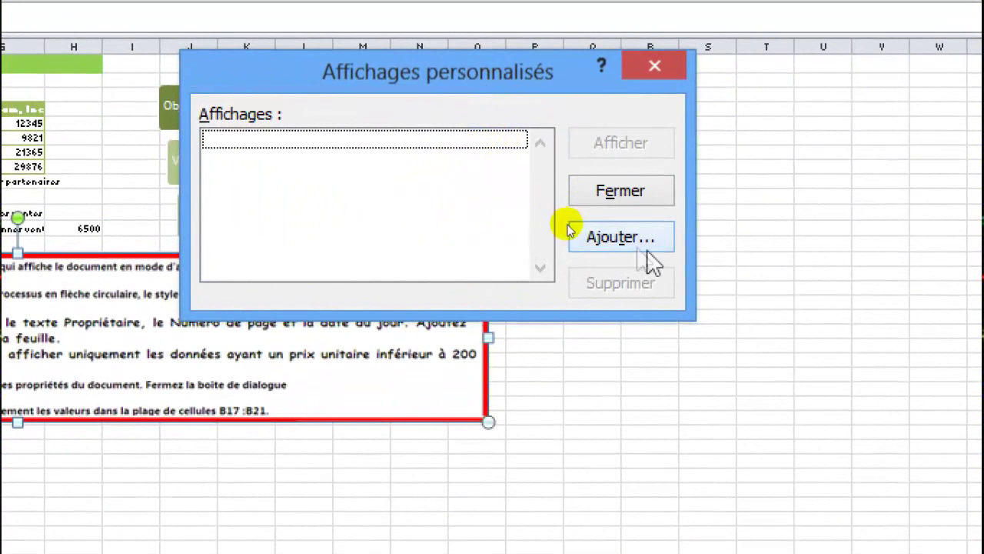
click(615, 237)
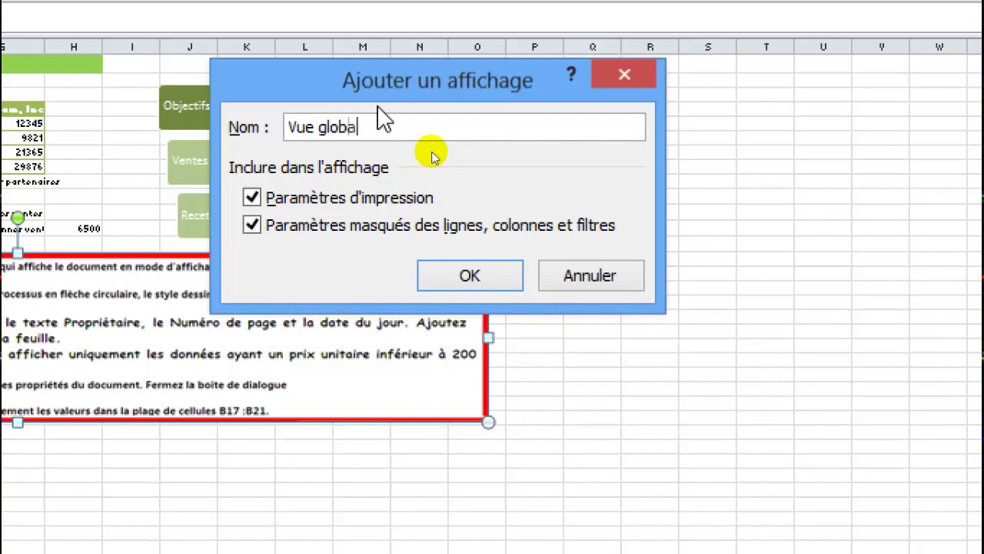
click(478, 281)
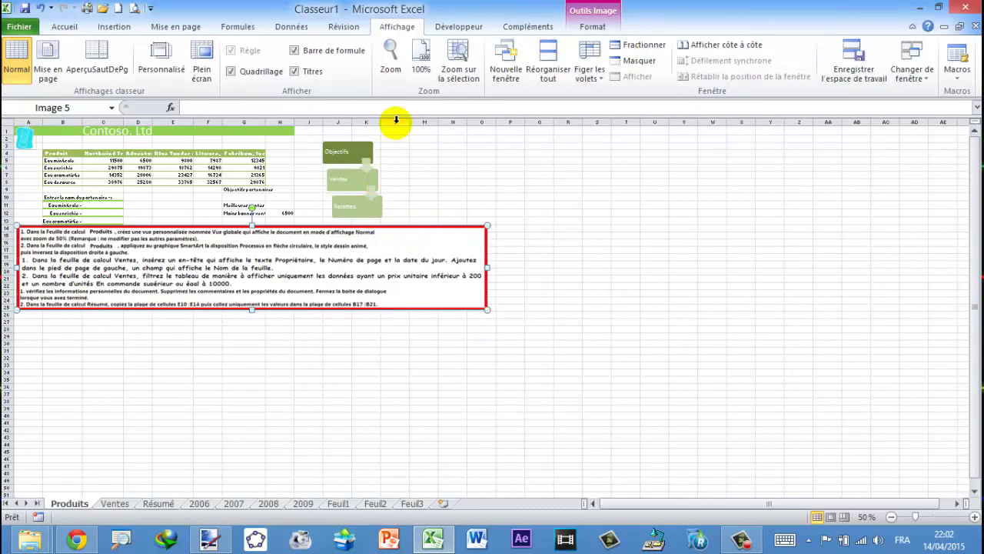
- Restore the zoom to 100 % and apply the Processus en flèche circulaire layout to the SmartArt graphic on the Produits sheet
click(421, 65)
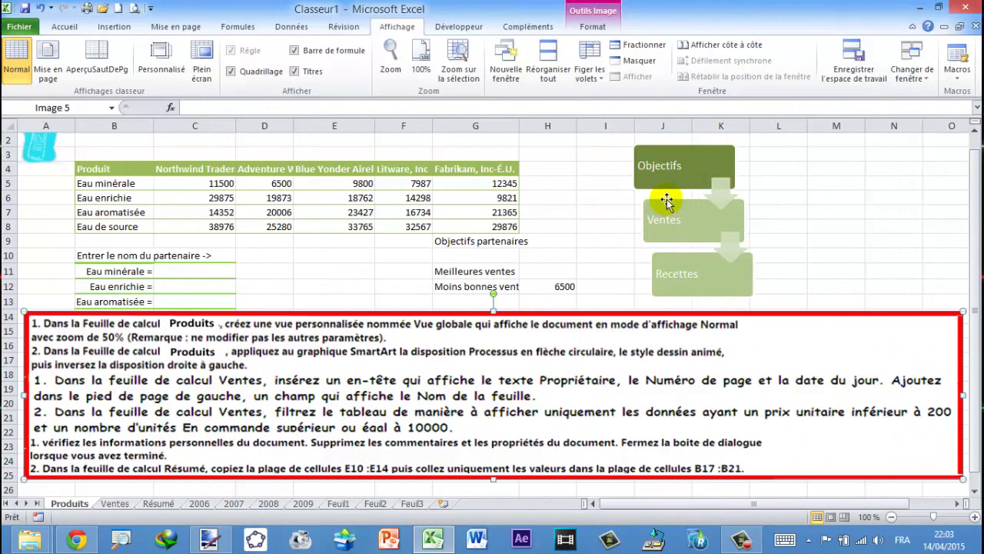
click(666, 202)
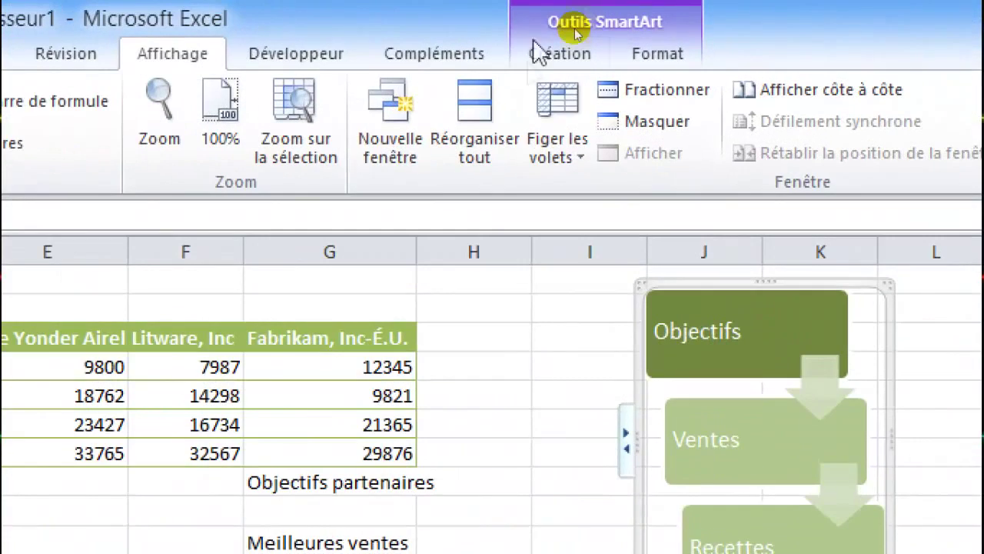
click(590, 28)
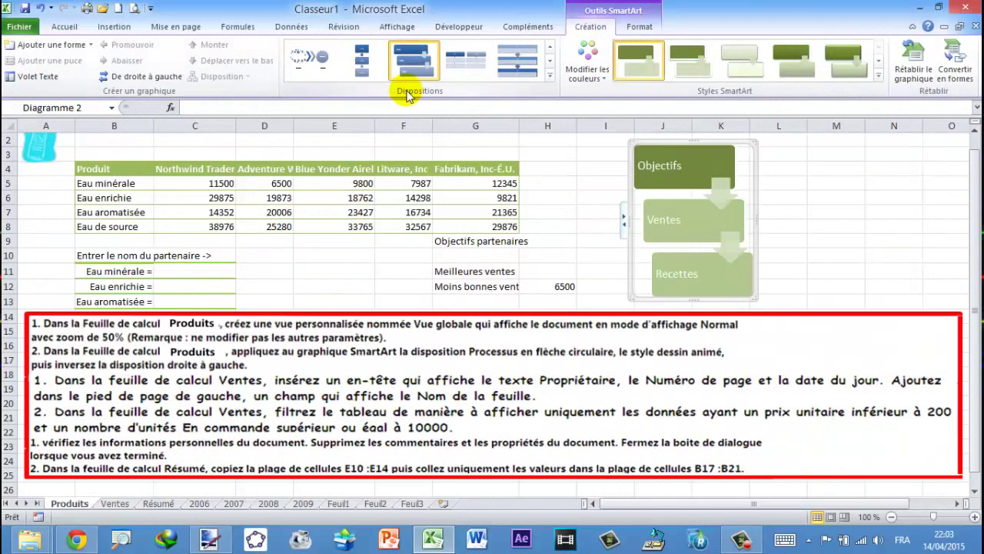
click(550, 81)
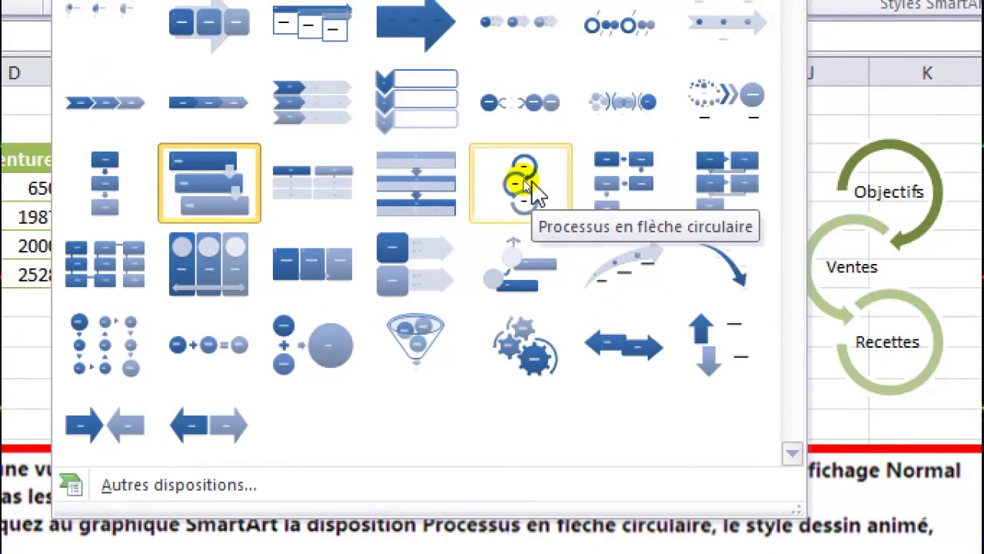
click(537, 192)
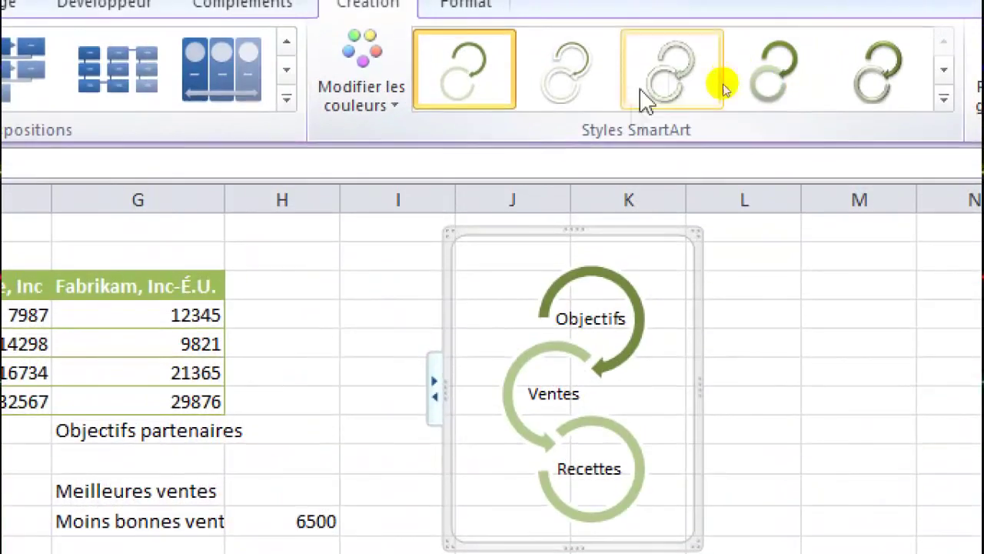
- Apply the 3D Dessin animé style to the SmartArt graphic and reverse its layout from right to left
click(920, 78)
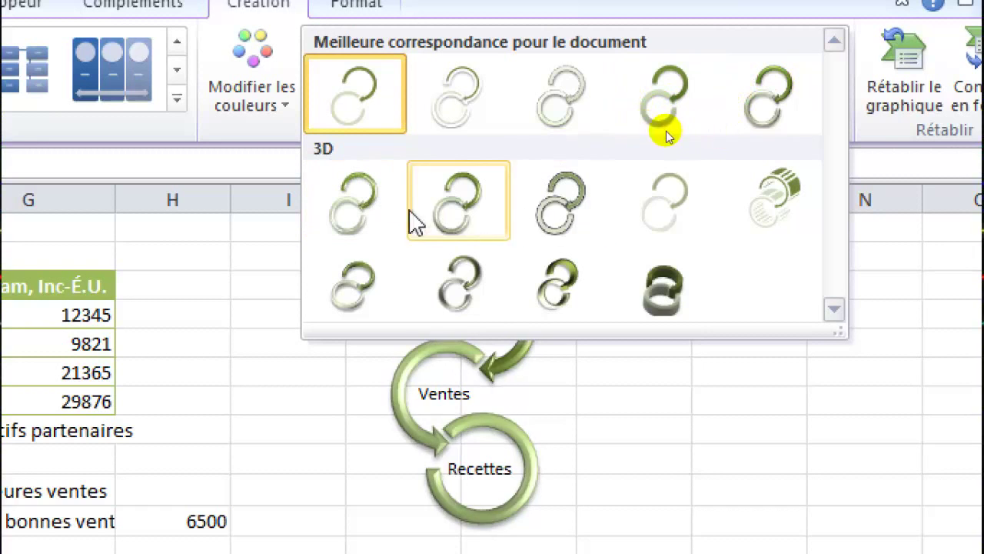
click(577, 219)
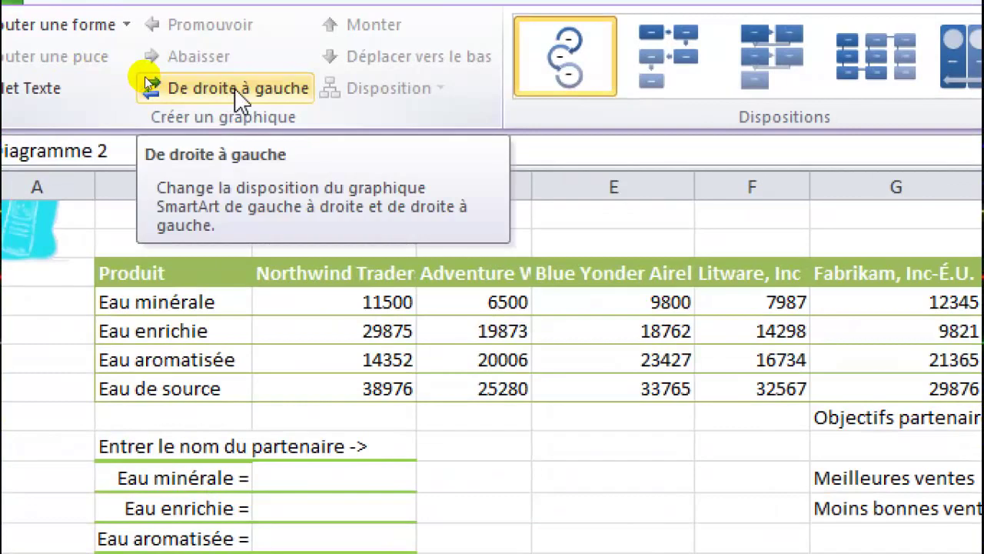
click(235, 88)
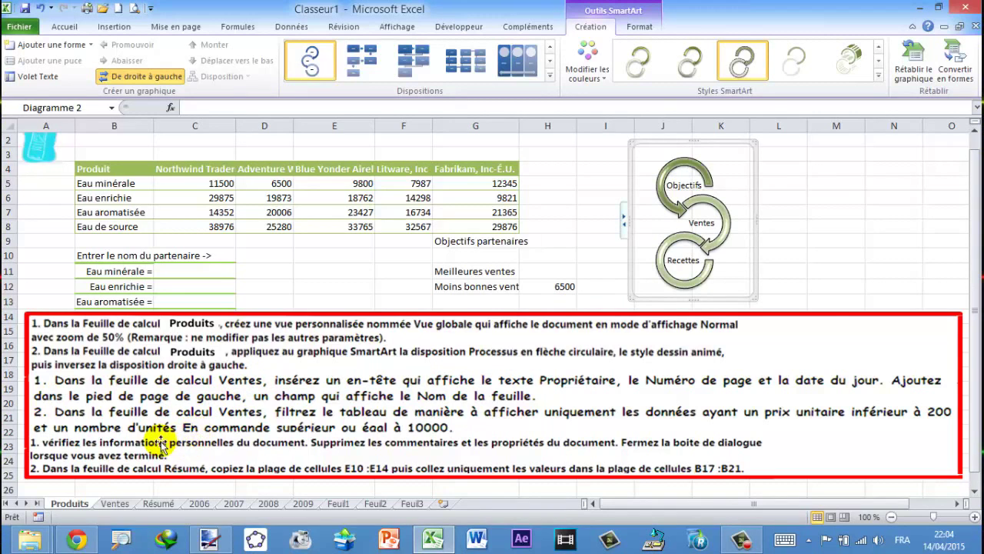
- Add the predefined header with the Préparé par owner text, current date and page number to the Ventes sheet
click(117, 503)
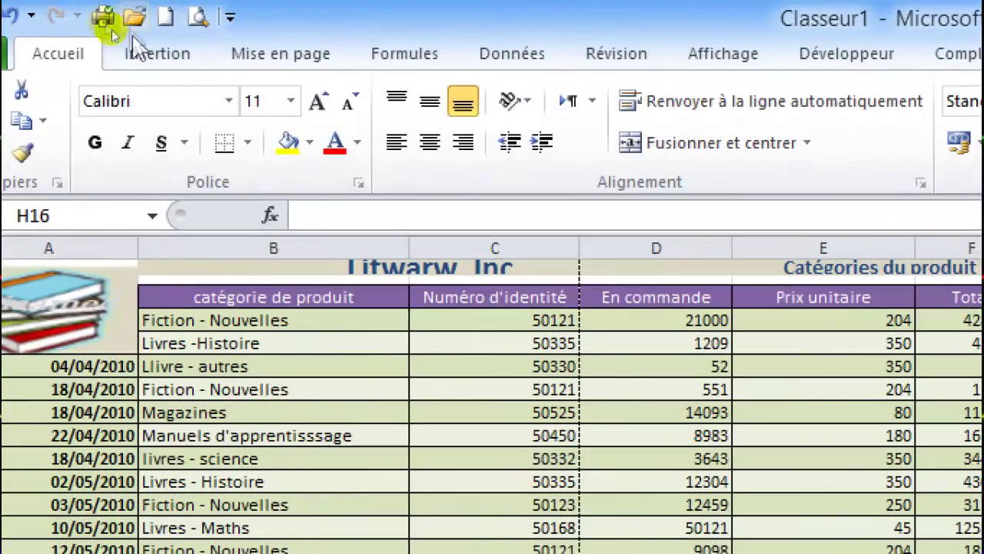
click(165, 55)
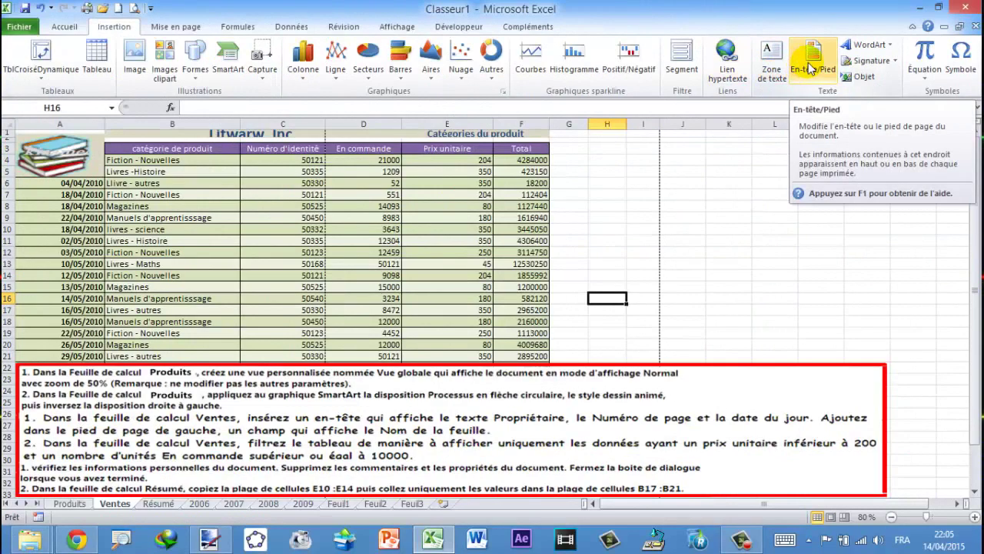
click(810, 70)
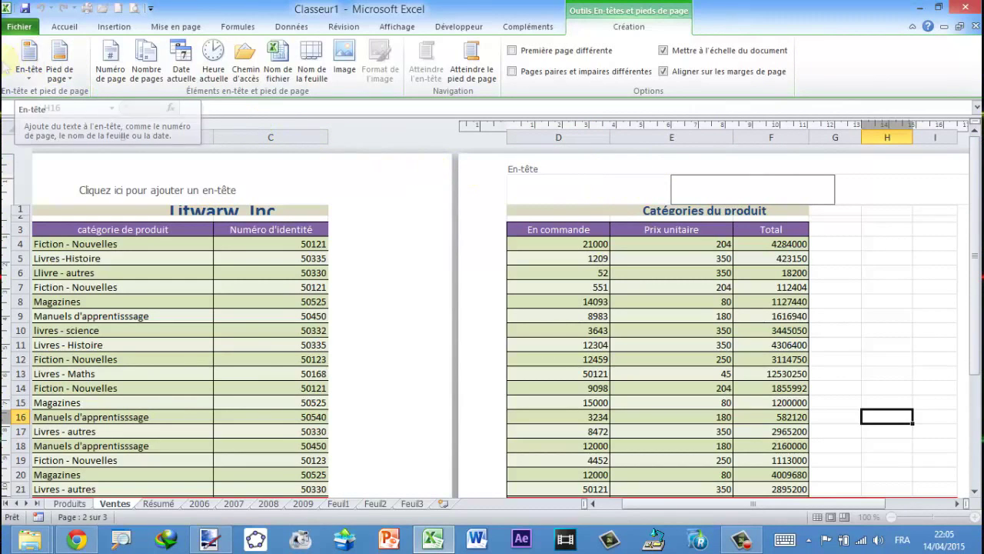
click(18, 61)
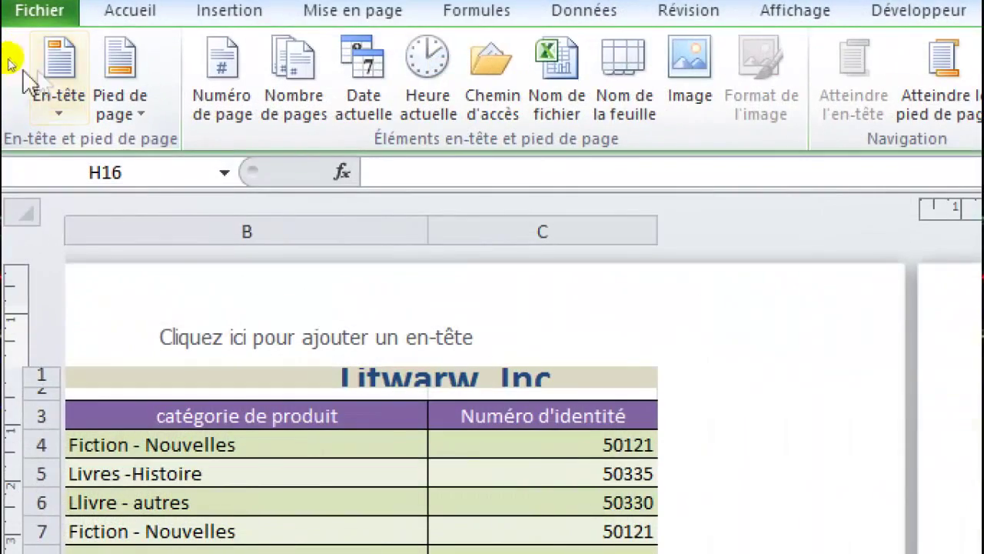
click(57, 116)
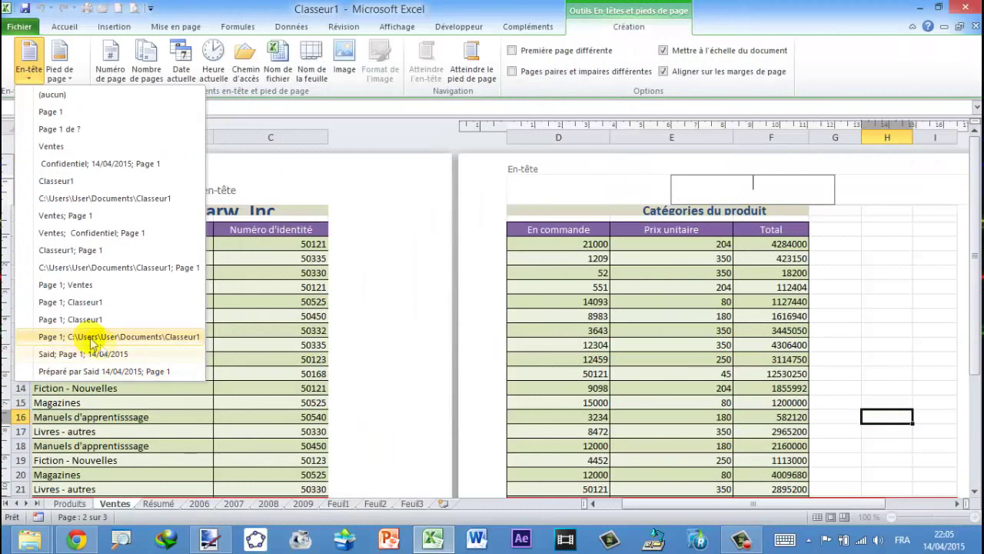
click(104, 372)
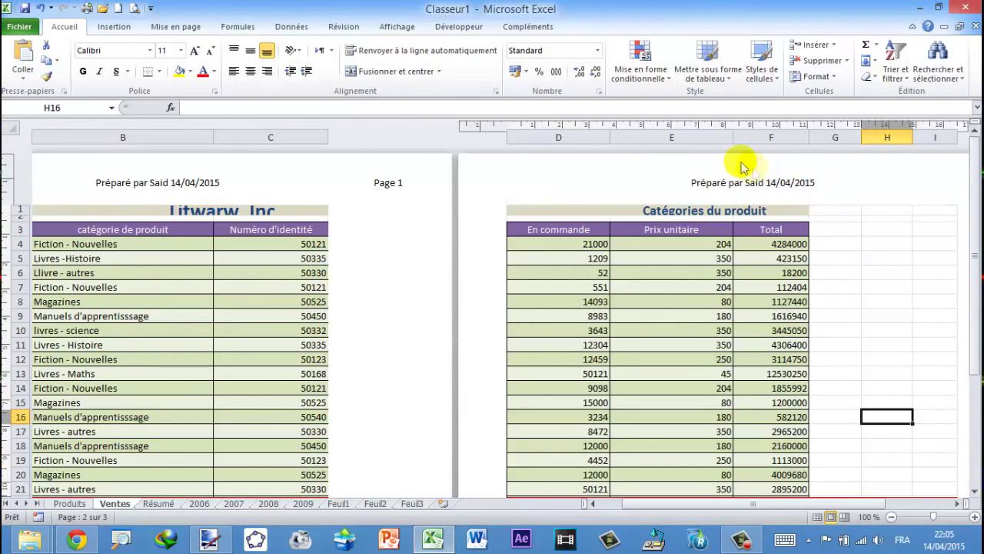
- Insert the sheet name field in the left section of the Ventes sheet's footer
click(713, 183)
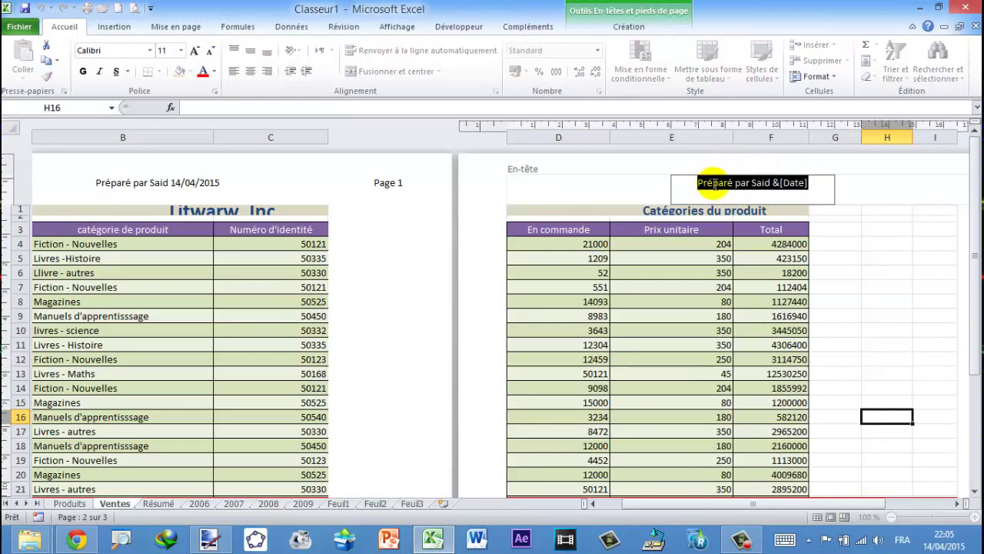
click(714, 185)
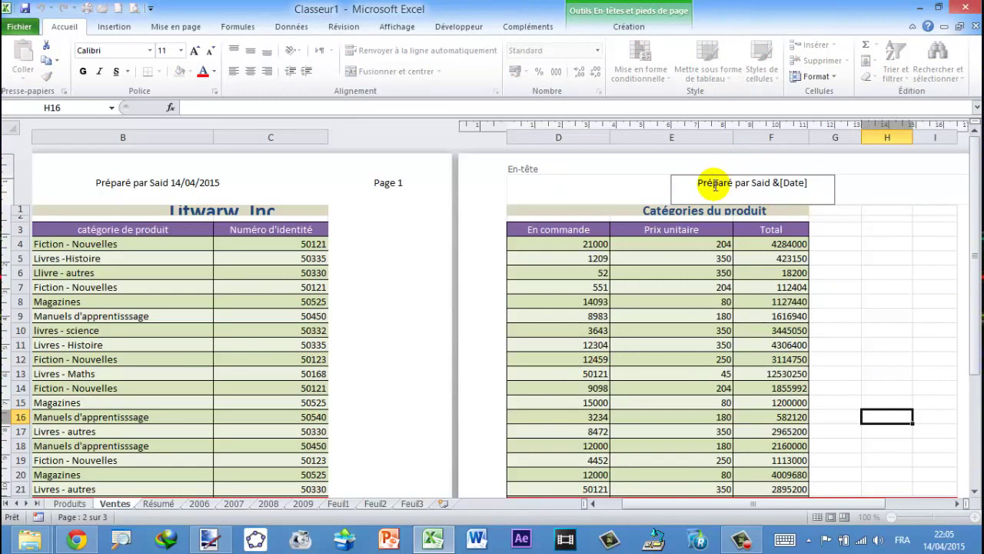
click(628, 26)
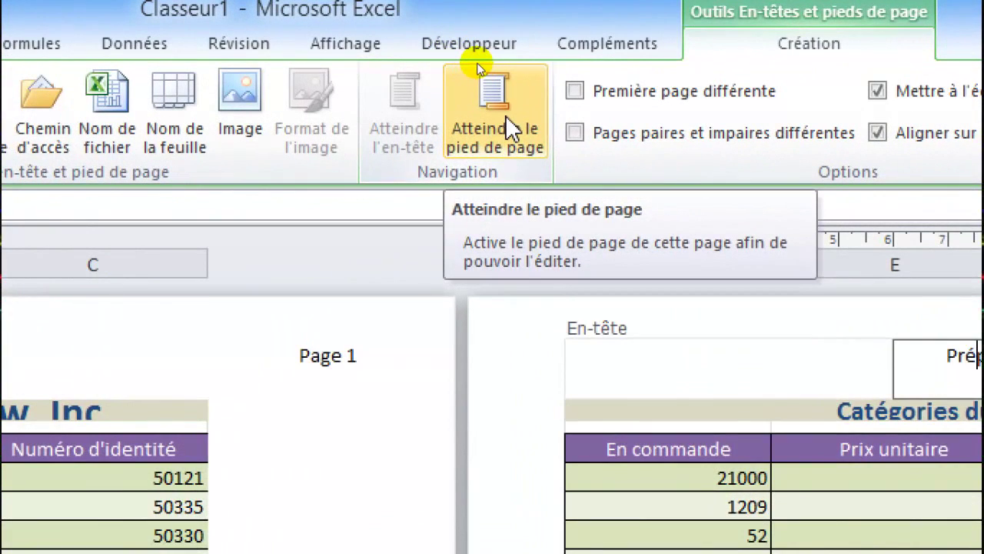
click(505, 115)
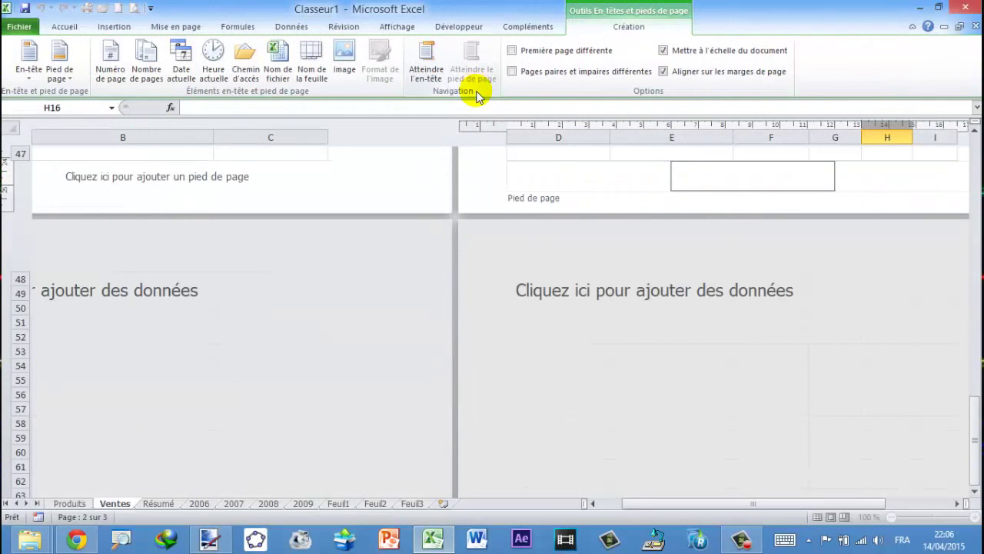
click(640, 176)
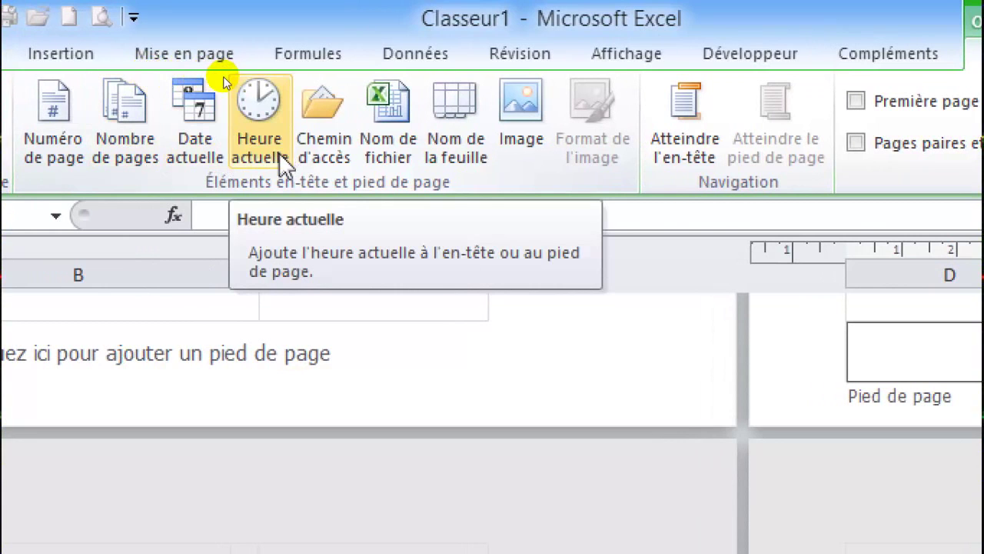
click(458, 136)
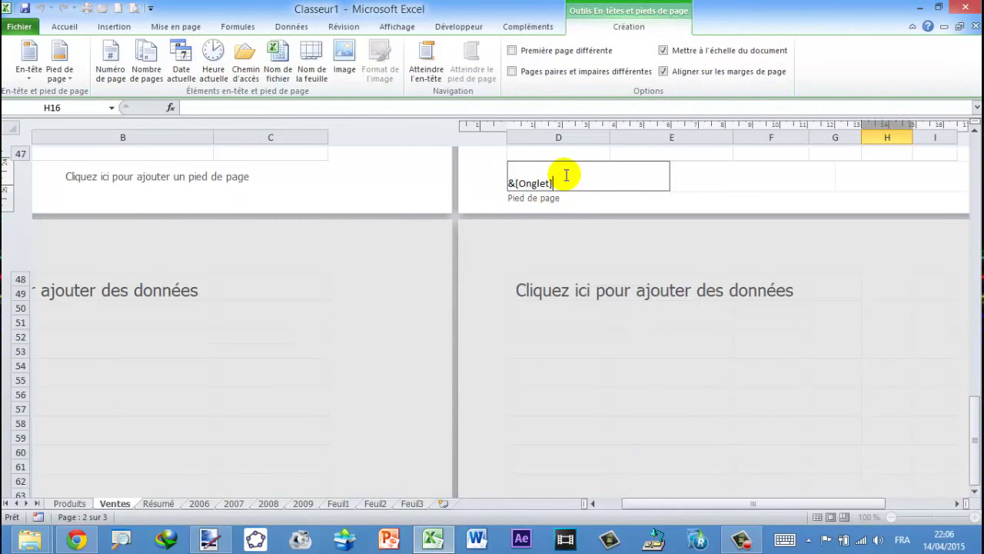
click(615, 156)
- Return the Ventes sheet to Normal view and go back to the start of its table
scroll(576, 171, up, 1)
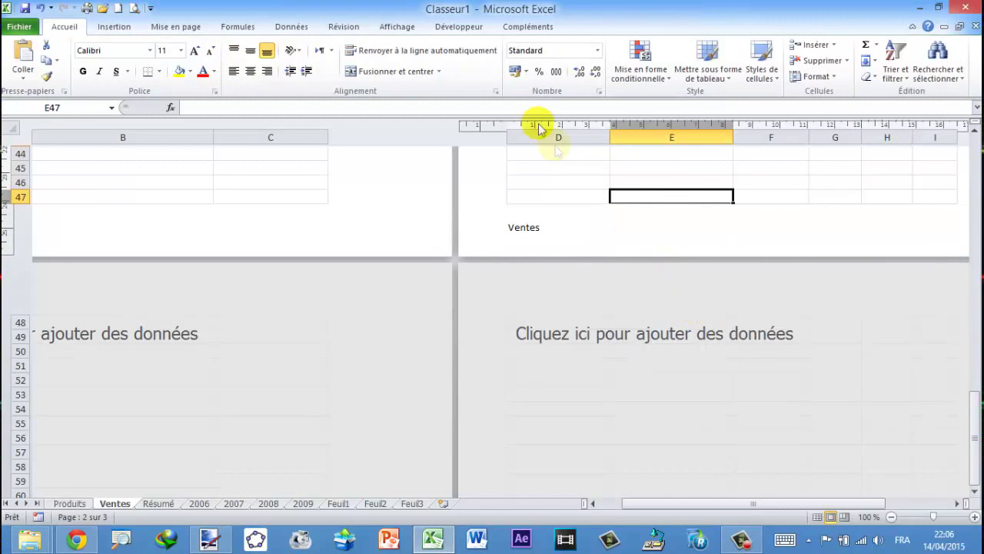
click(406, 31)
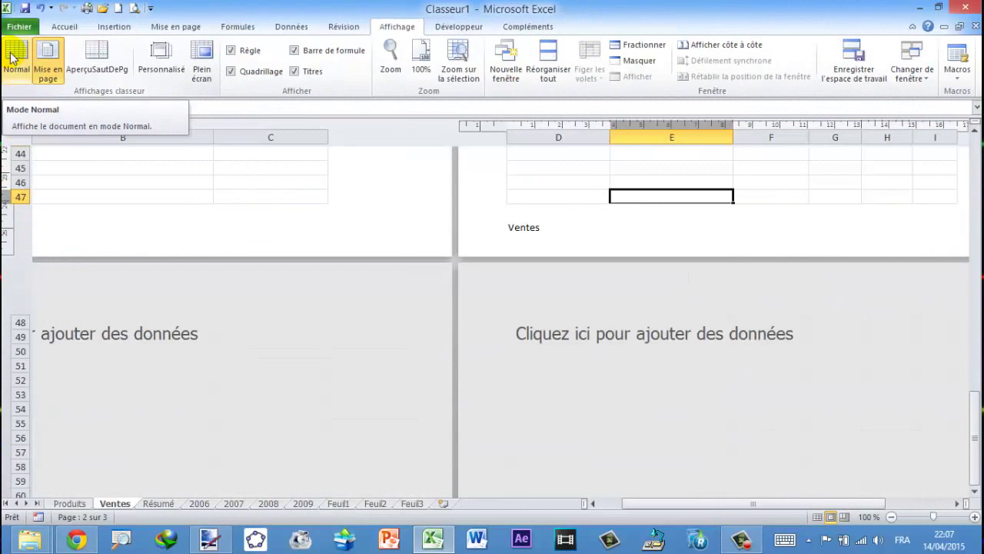
click(27, 88)
scroll(367, 235, up, 11)
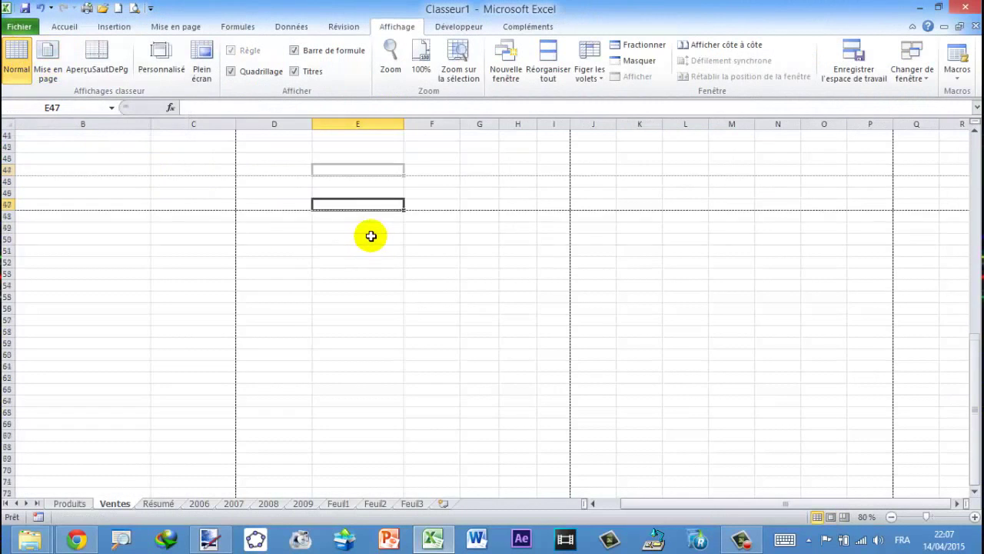
scroll(370, 238, up, 1)
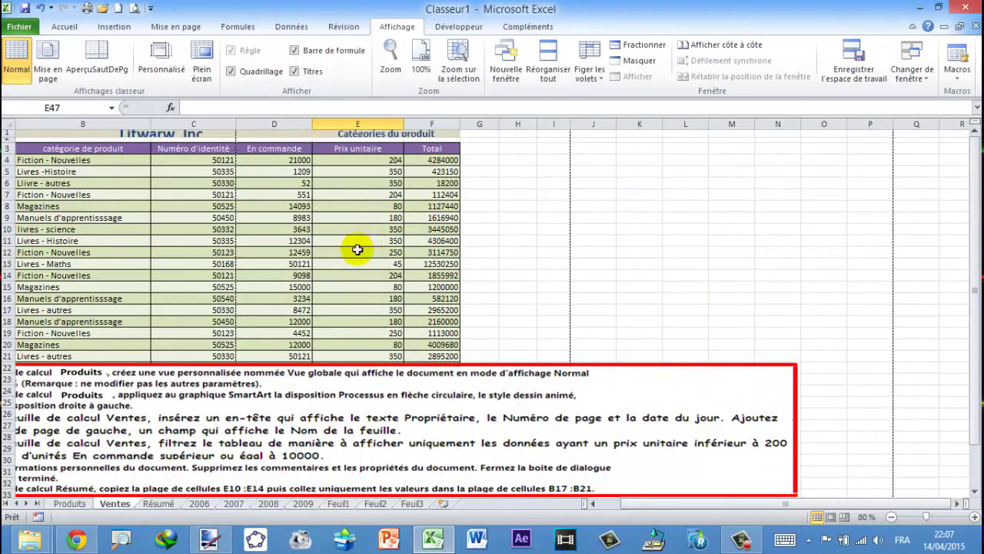
- Turn on automatic filtering for the sales table on the Ventes sheet
click(593, 503)
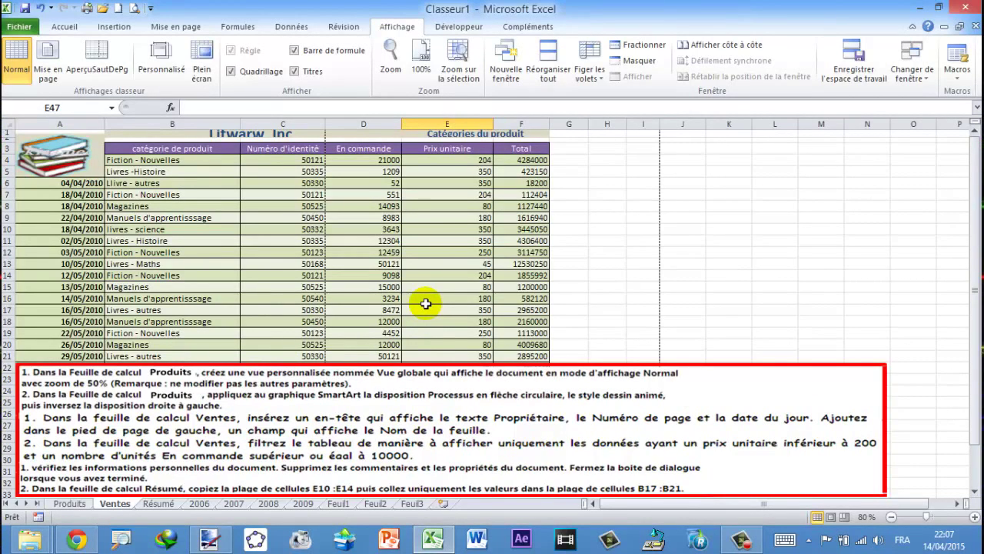
click(357, 207)
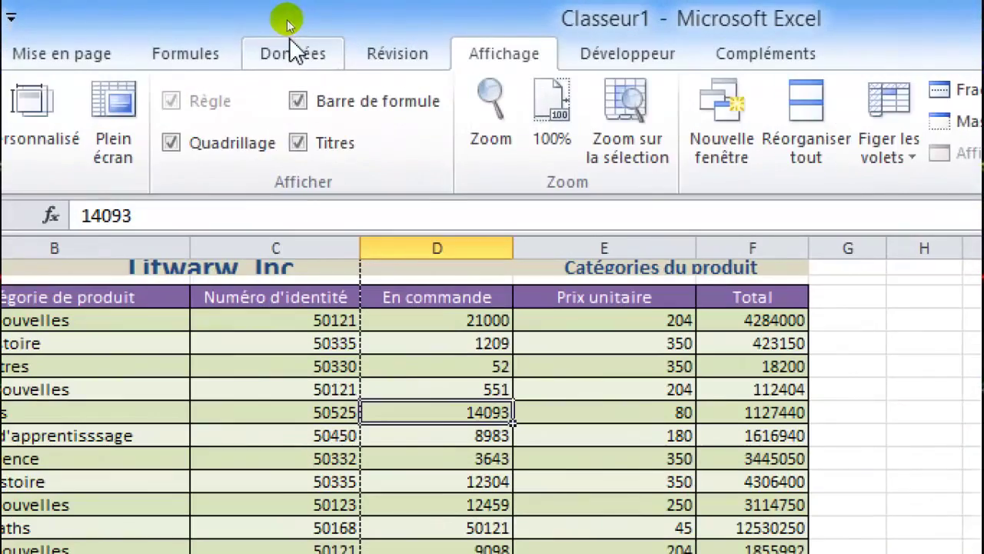
click(290, 26)
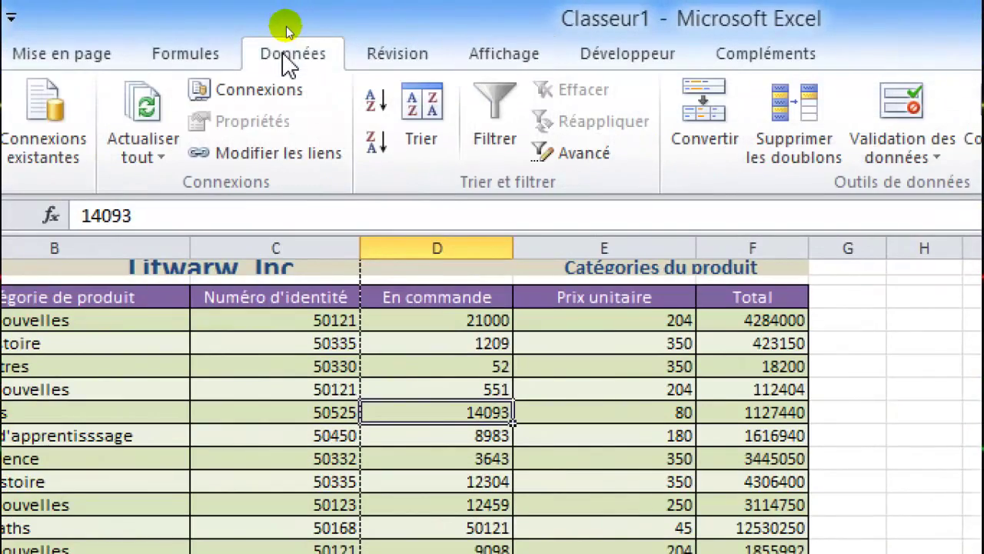
click(495, 130)
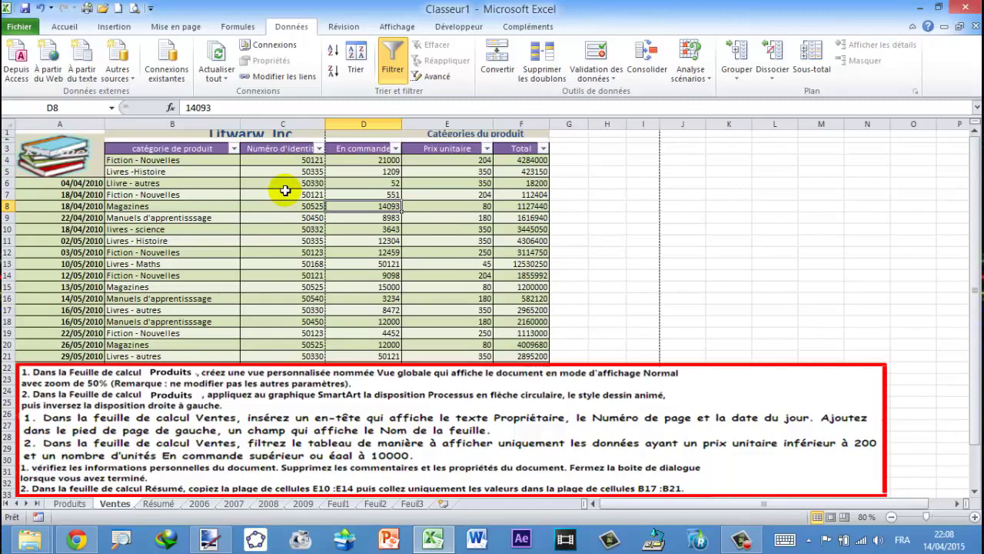
- Filter the Prix unitaire column with a number filter that keeps only values less than 200
click(430, 171)
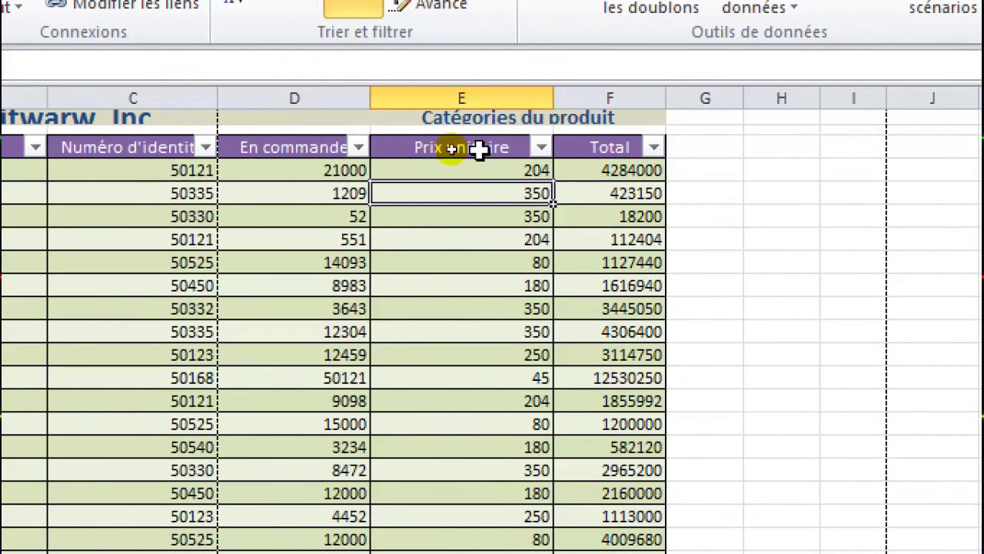
click(542, 148)
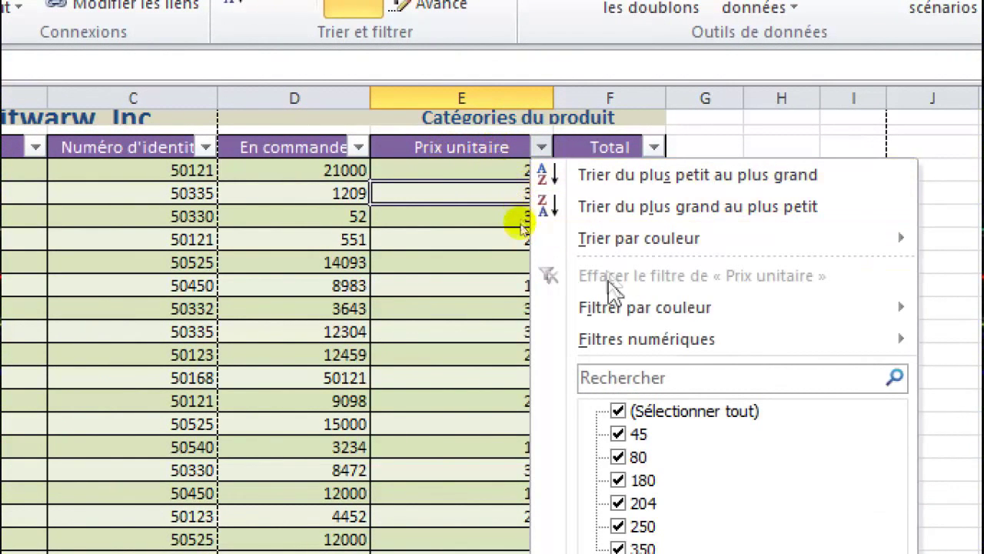
mouse_move(604, 350)
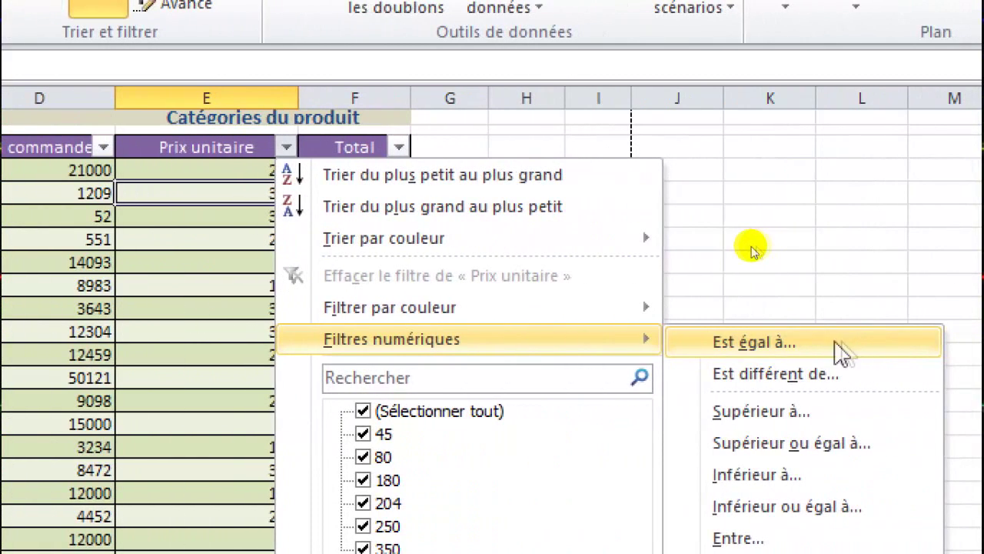
click(747, 476)
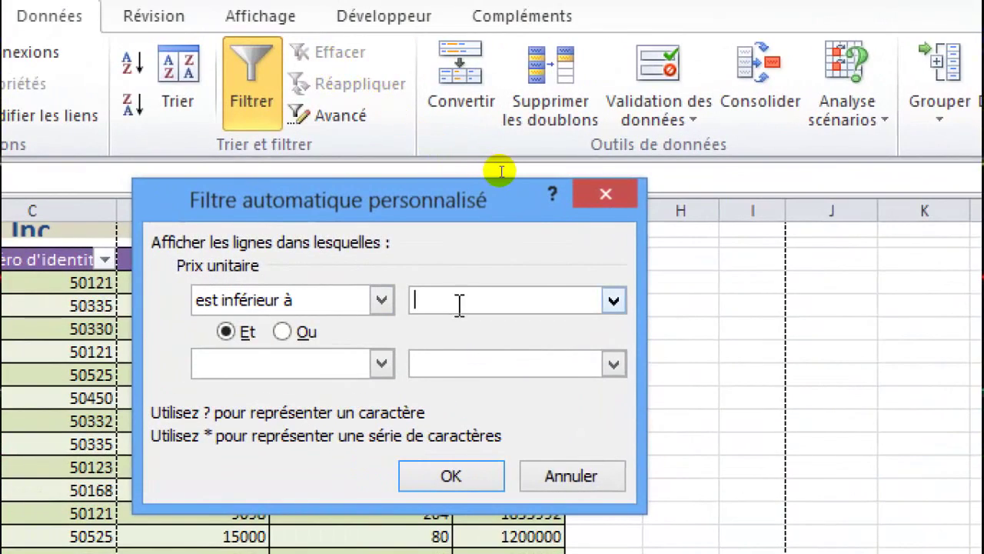
text(200)
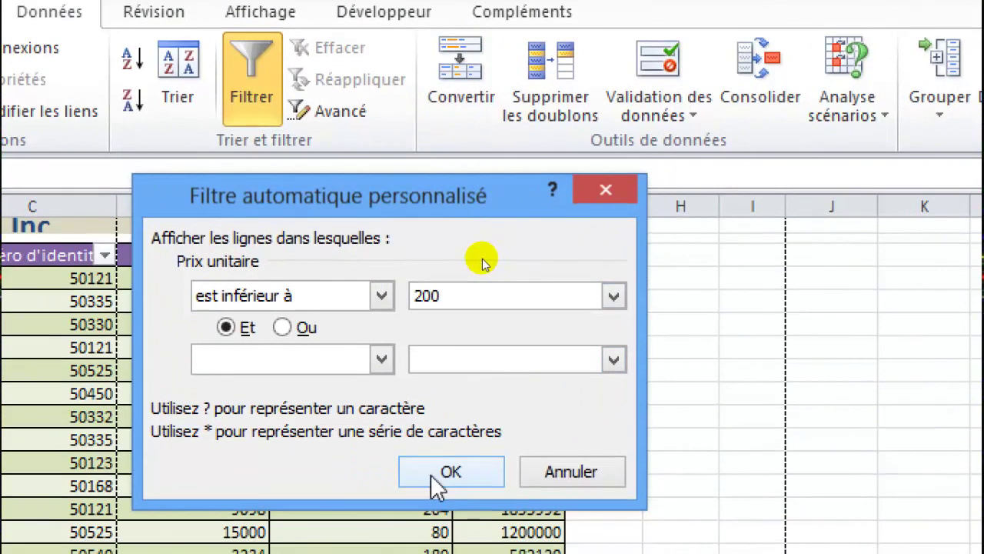
click(432, 477)
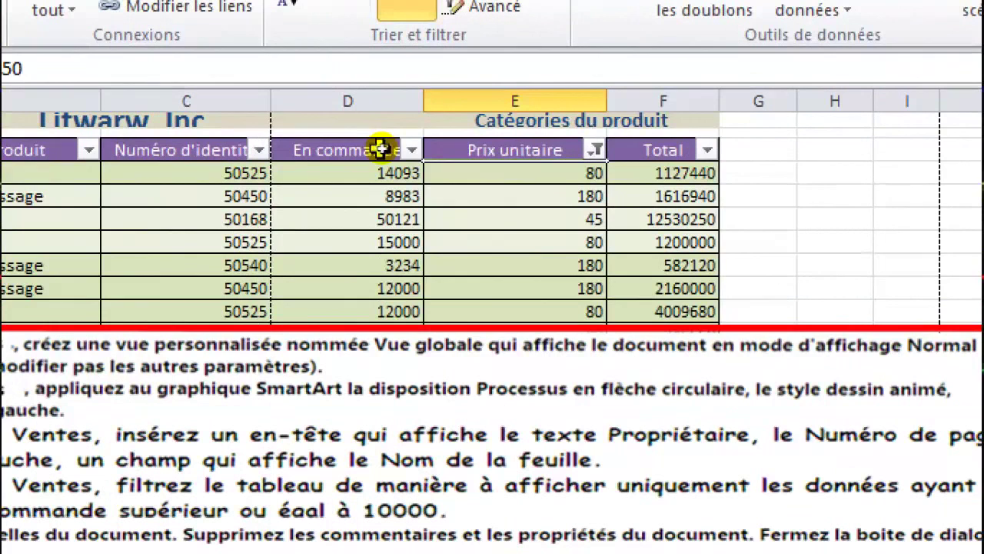
- Filter the En commande column with a number filter that keeps only values greater than or equal to 10000
click(412, 151)
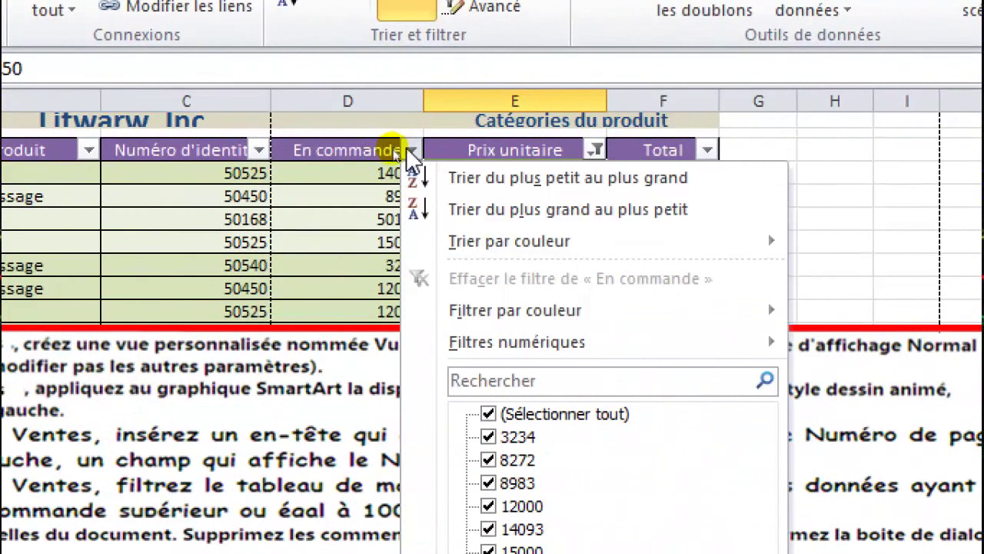
mouse_move(460, 343)
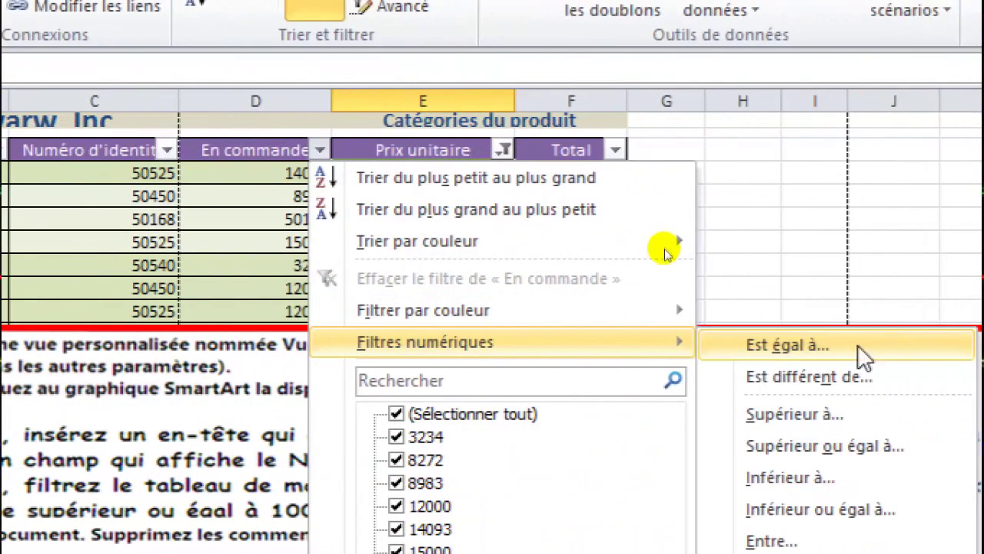
click(839, 446)
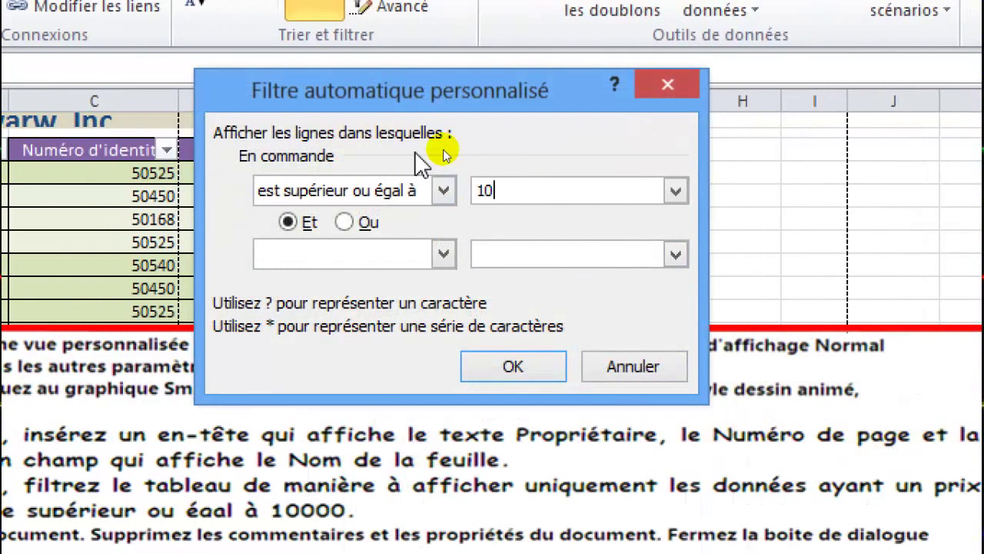
click(490, 375)
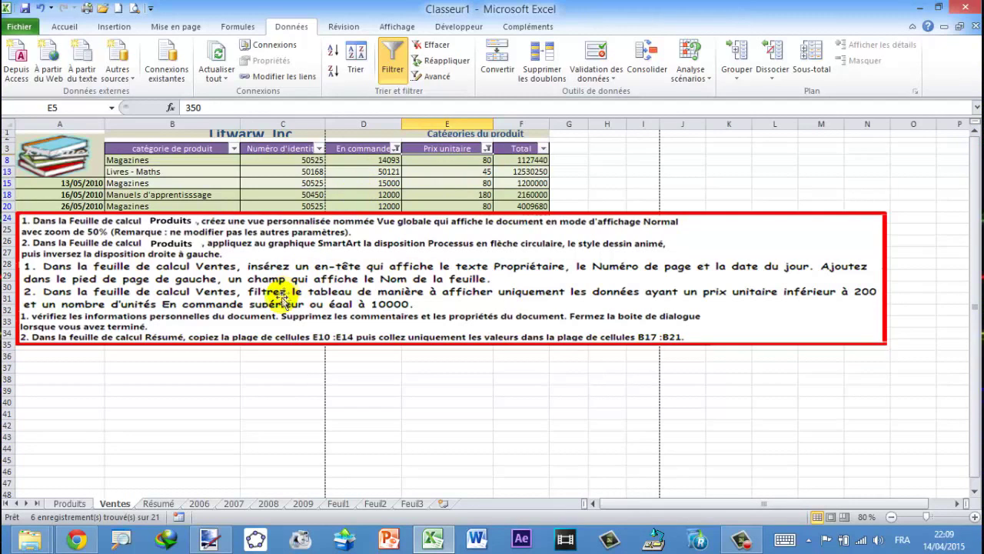
- Switch to the Résumé sheet and open the workbook's information page
click(158, 504)
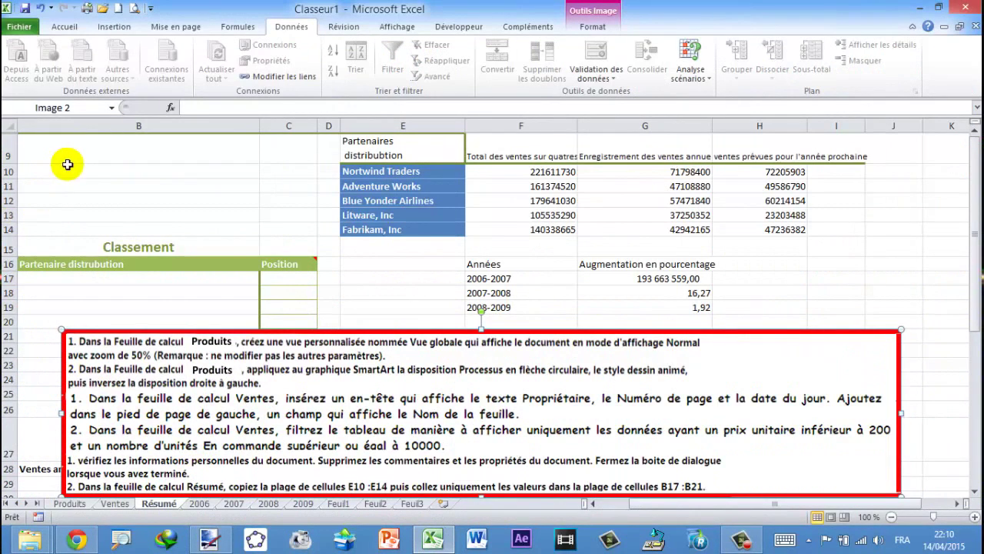
click(20, 28)
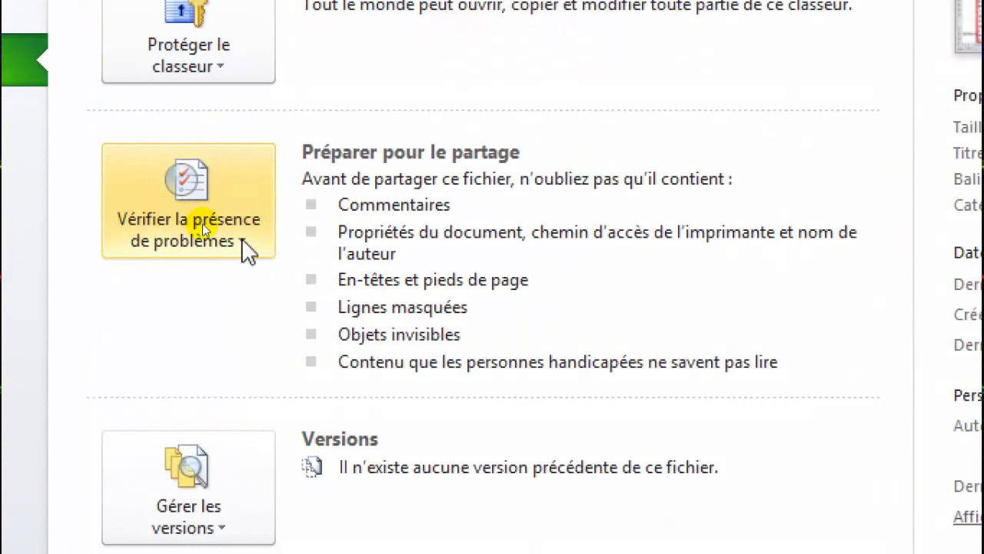
click(241, 246)
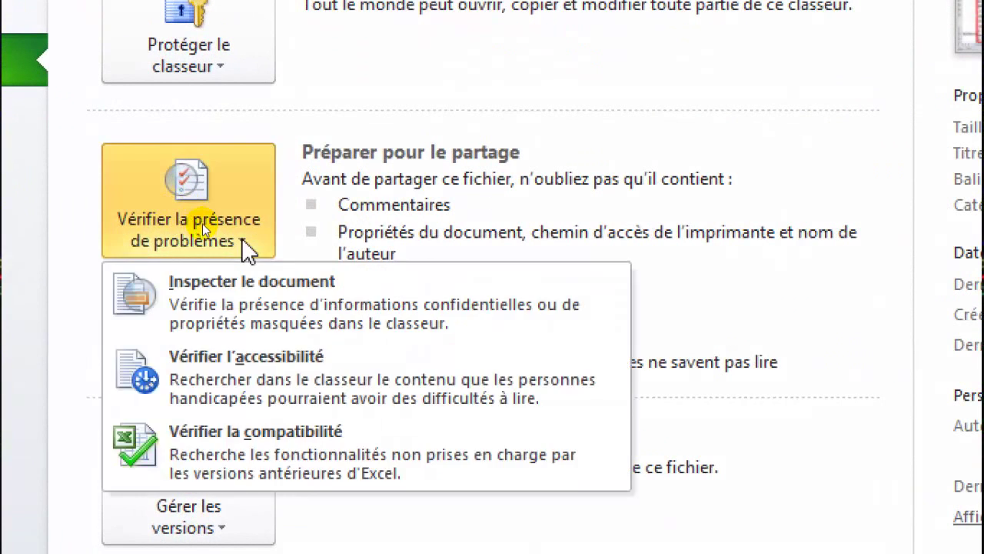
click(273, 301)
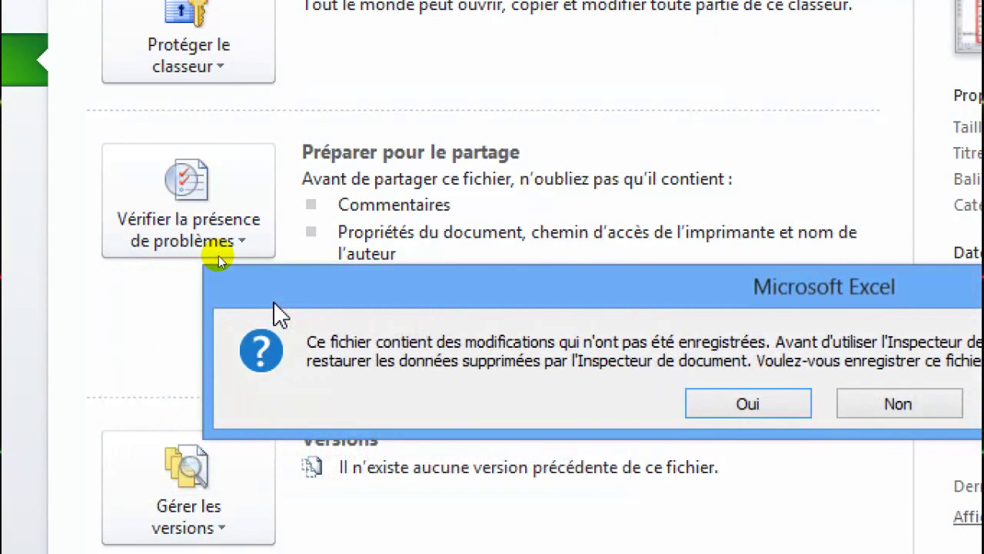
click(723, 406)
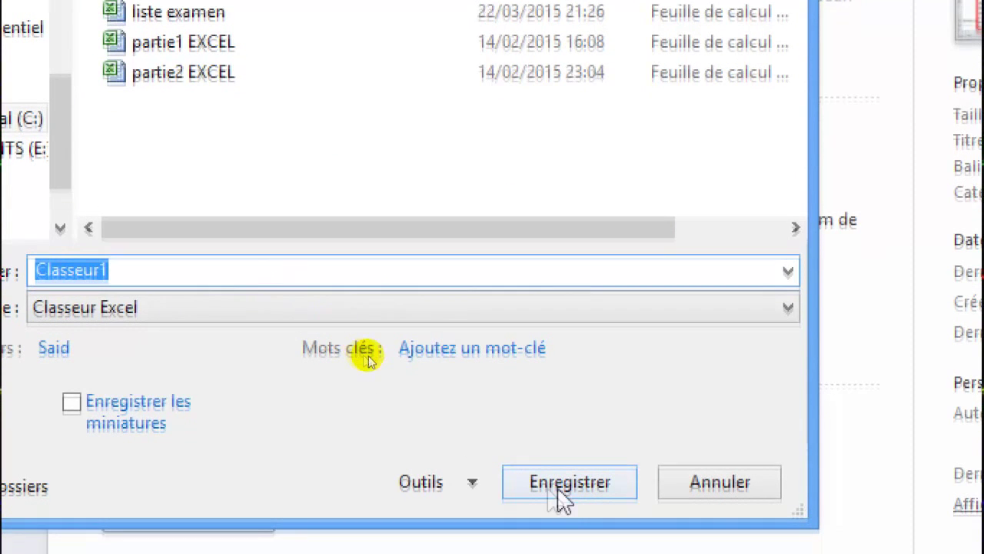
click(577, 483)
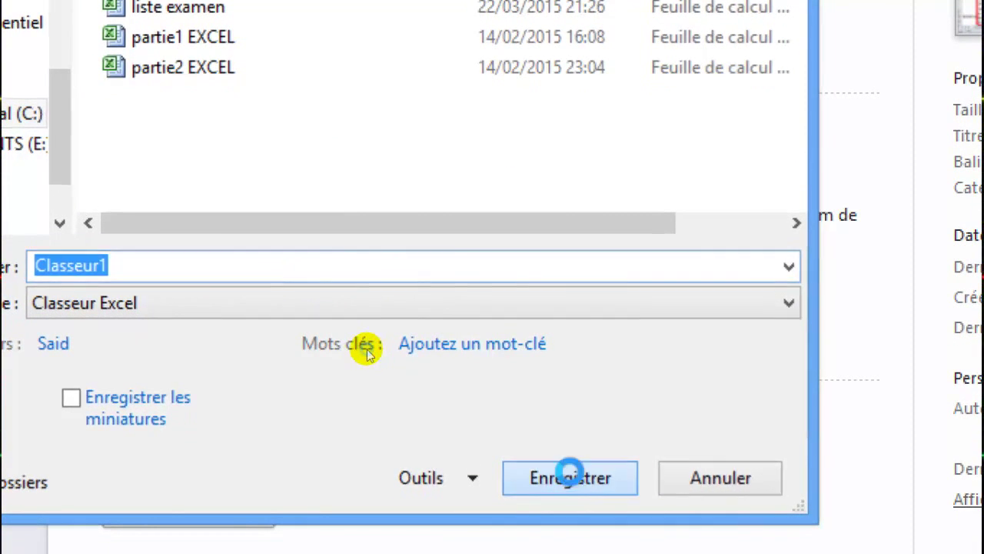
click(856, 395)
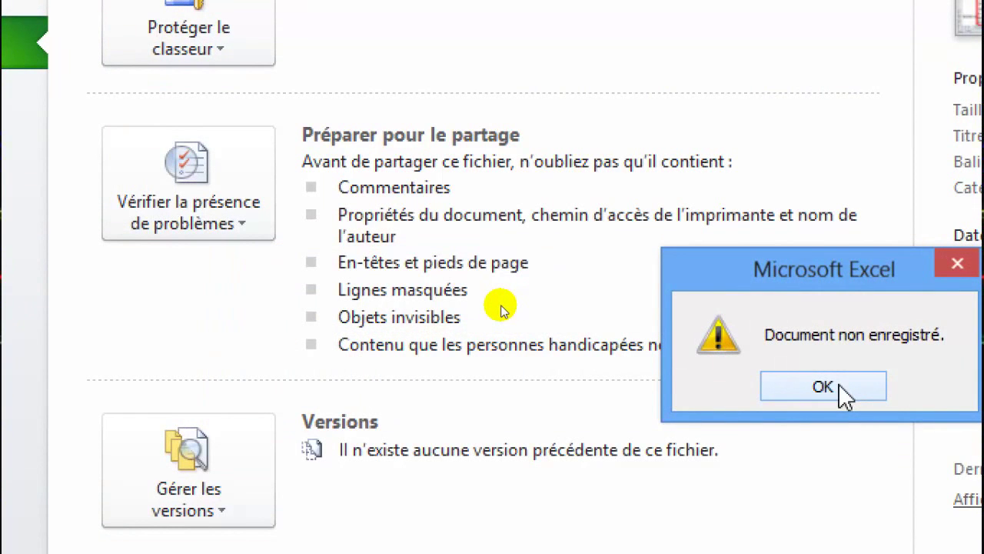
click(823, 387)
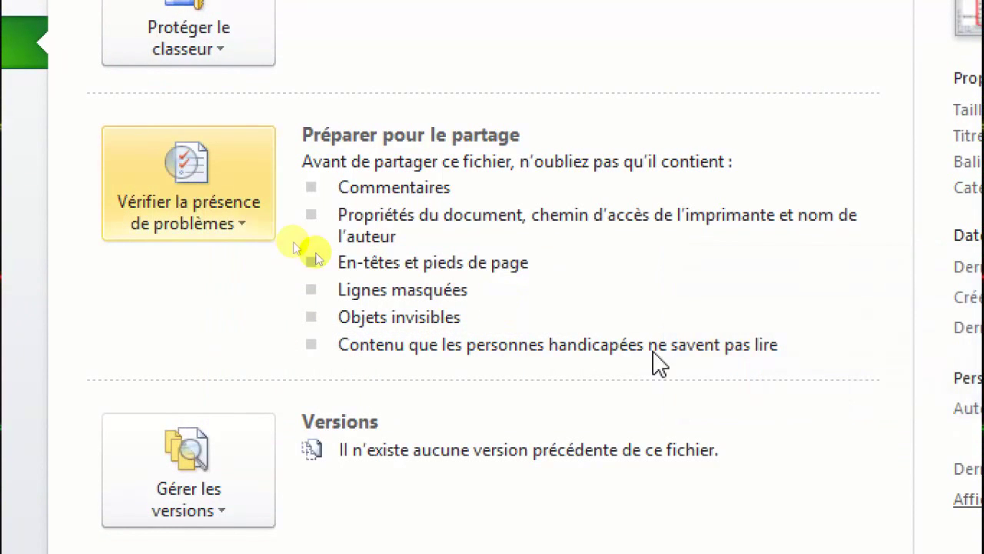
- Inspect the document for all content categories, without saving the workbook first
click(240, 229)
click(330, 286)
click(853, 377)
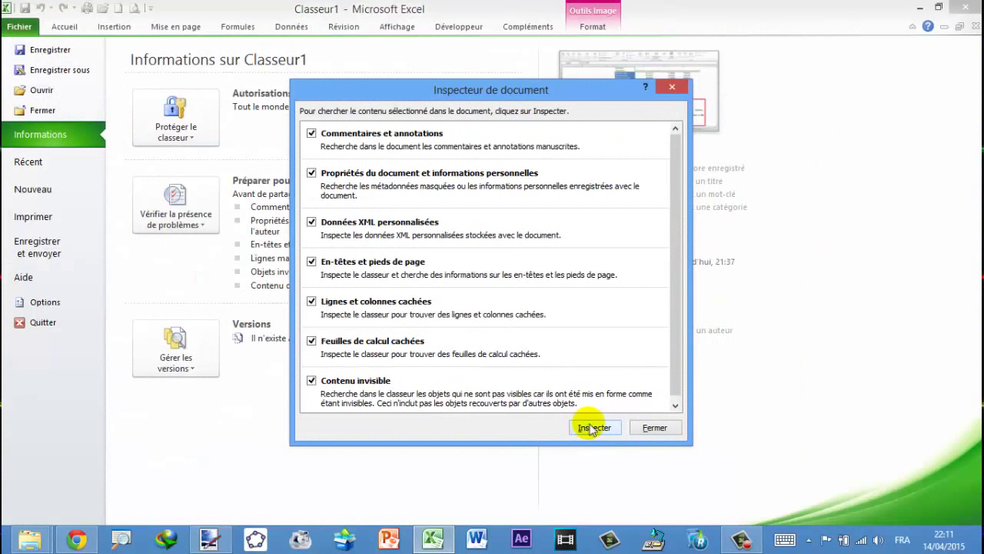
click(592, 428)
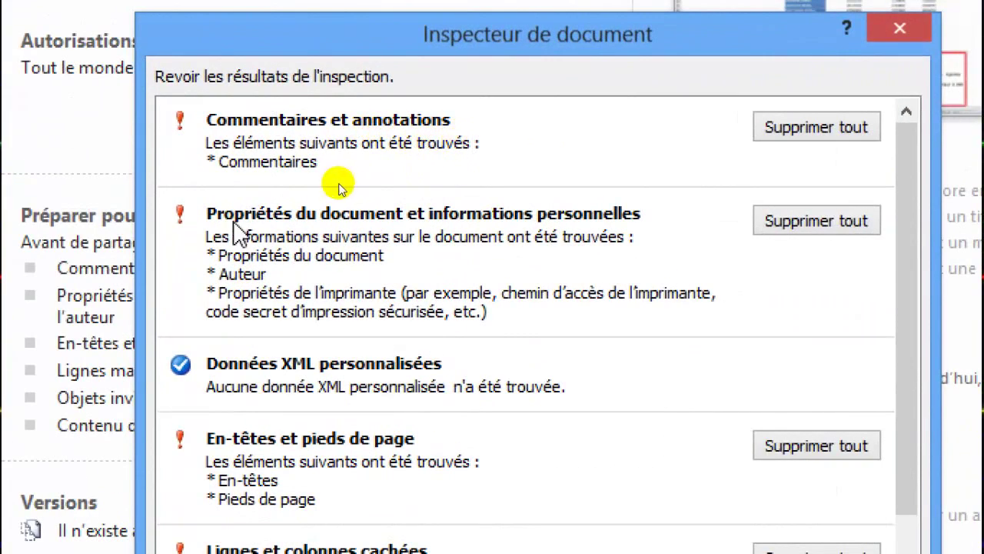
- Remove all comments and annotations plus the document properties and personal information, and close the Document Inspector
click(834, 131)
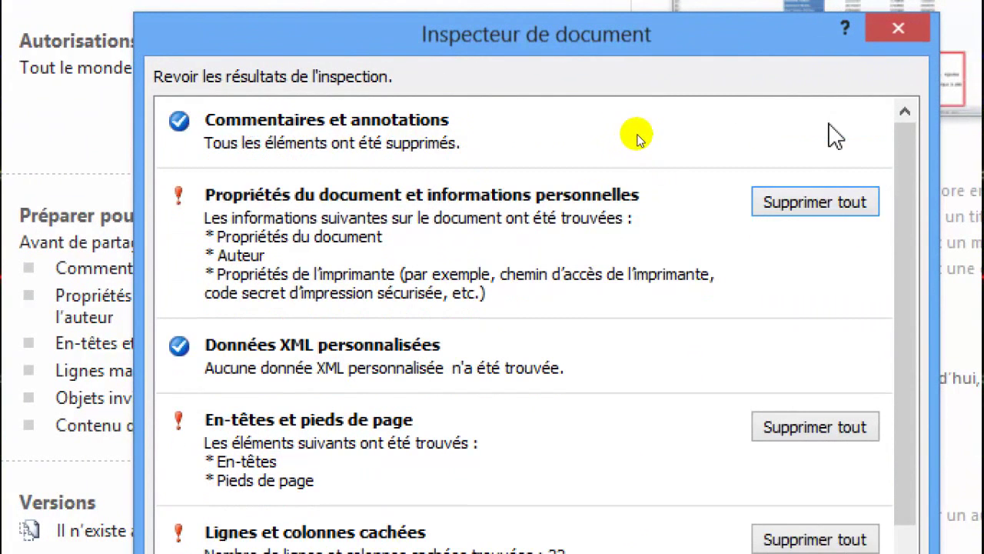
click(819, 200)
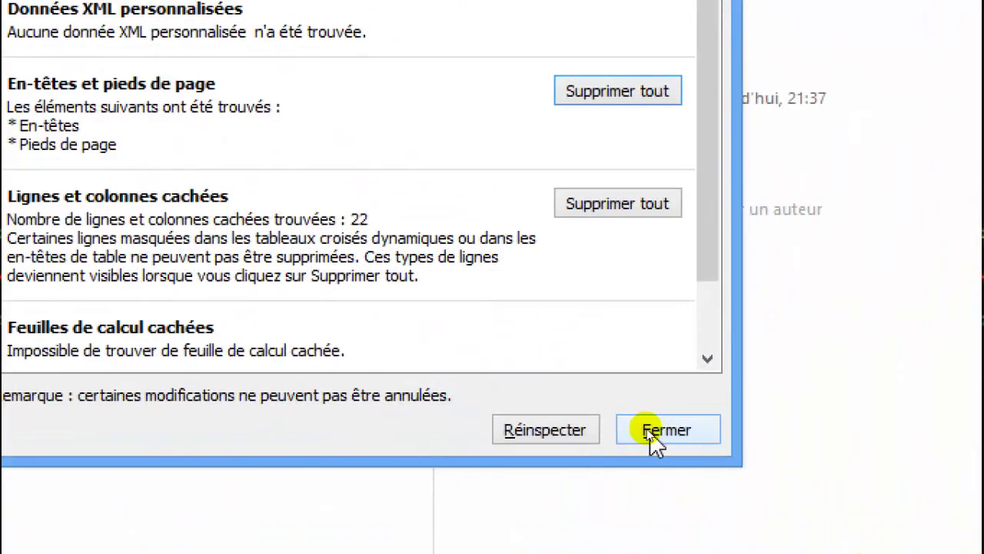
click(650, 426)
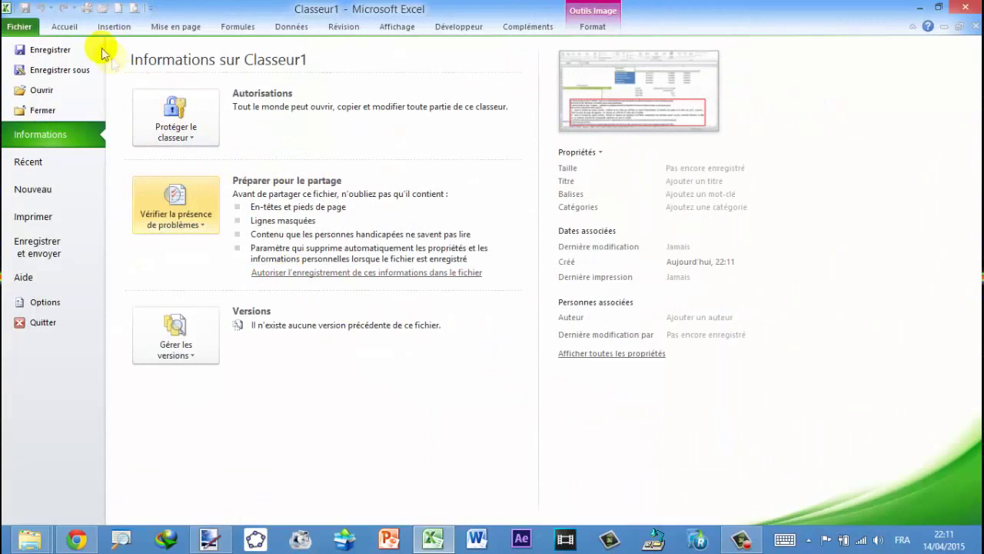
- Copy the partner names in E10:E14 on the Résumé sheet
click(75, 31)
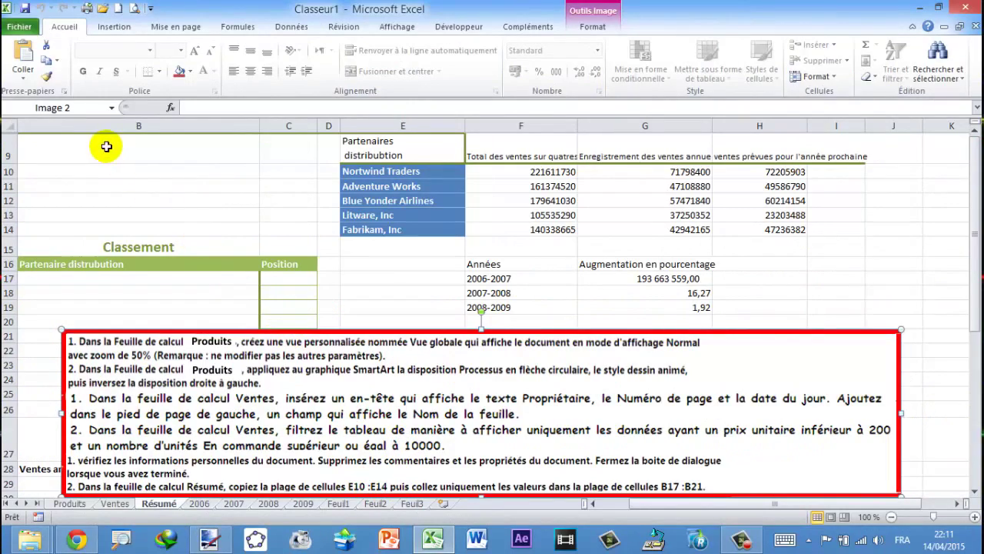
click(363, 266)
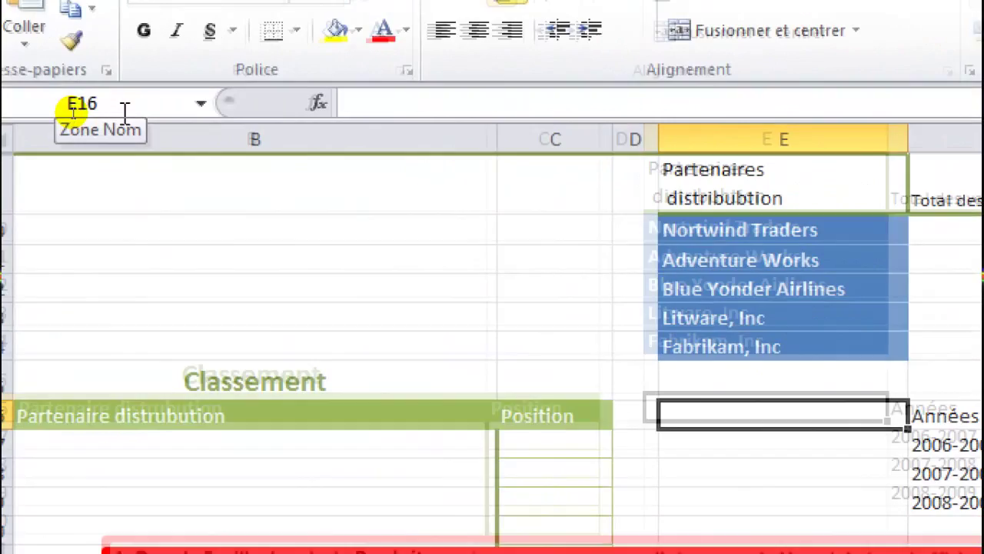
click(47, 107)
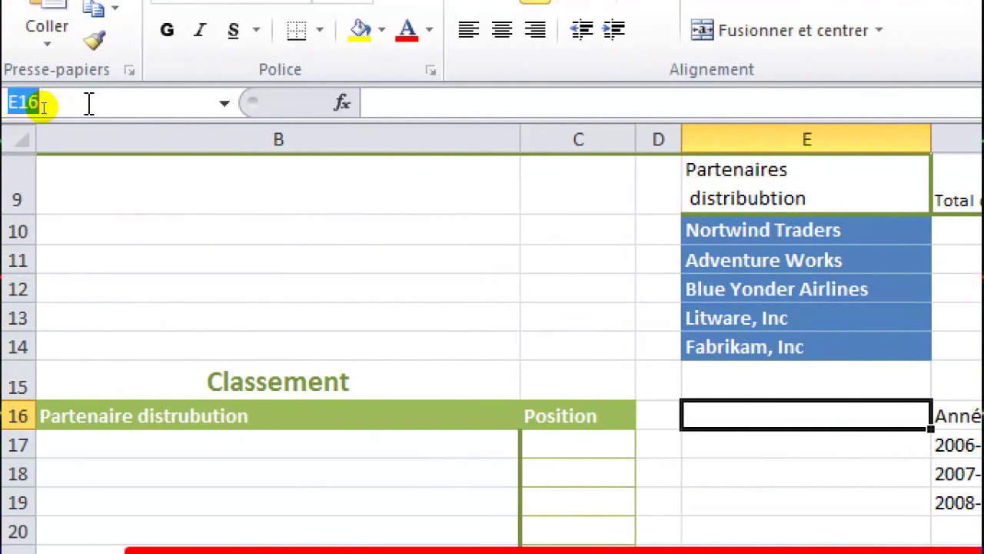
text(e10:e14)
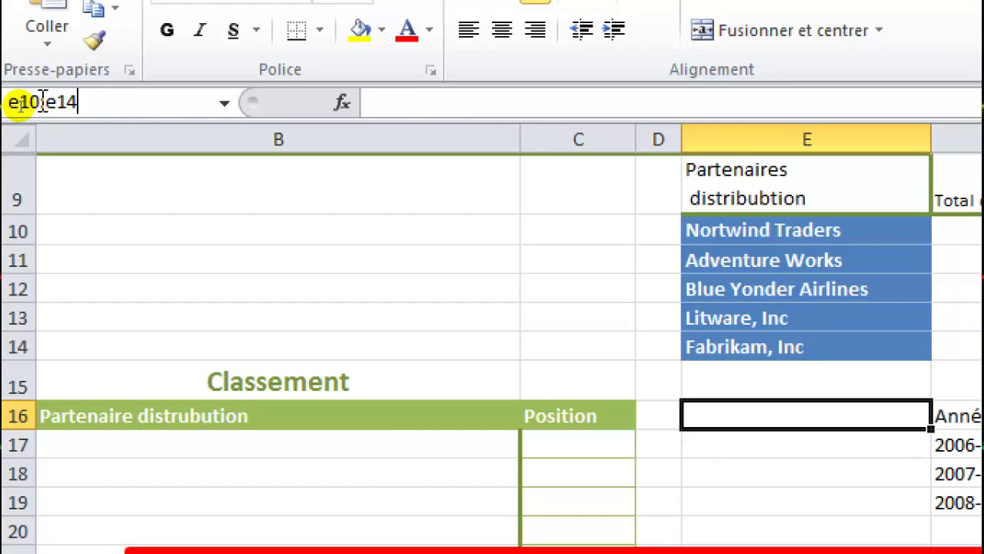
key(Return)
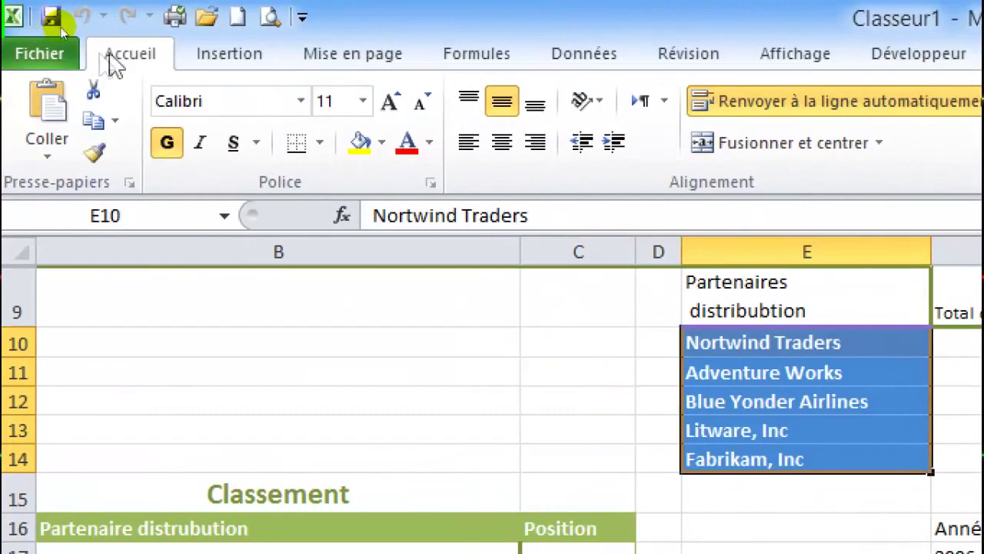
click(93, 123)
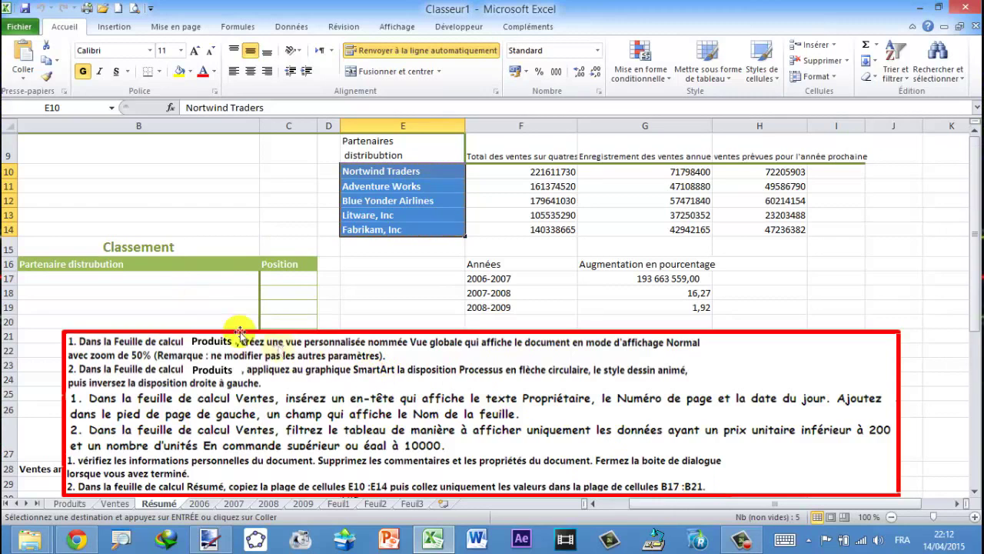
- Paste only the values of the copied range into B17:B21 of the Classement table and check the pasted cells
click(81, 110)
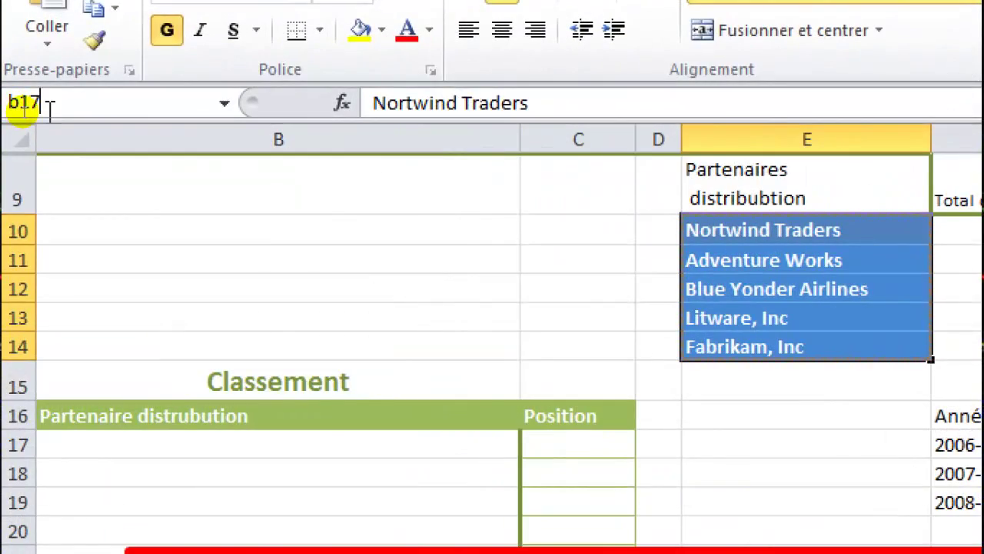
key(Return)
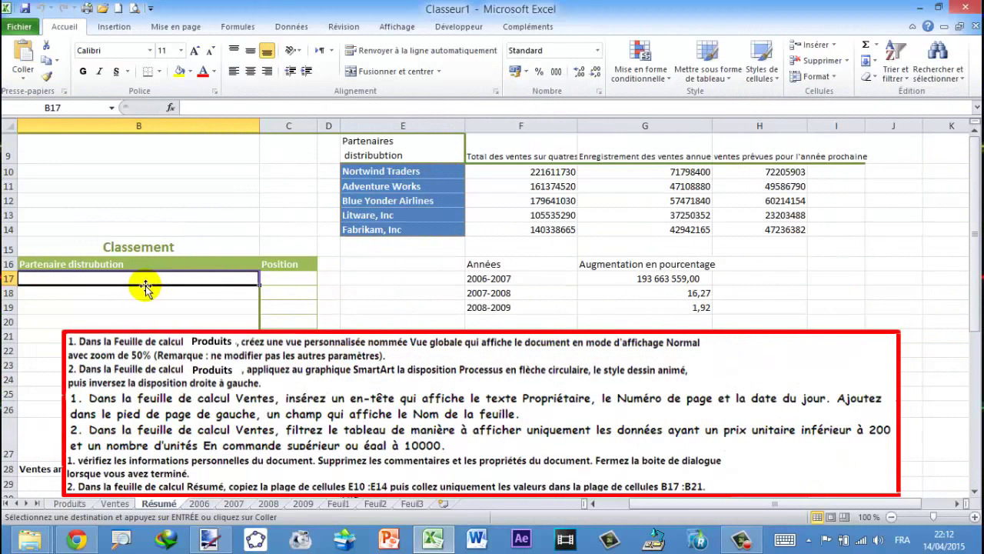
click(56, 68)
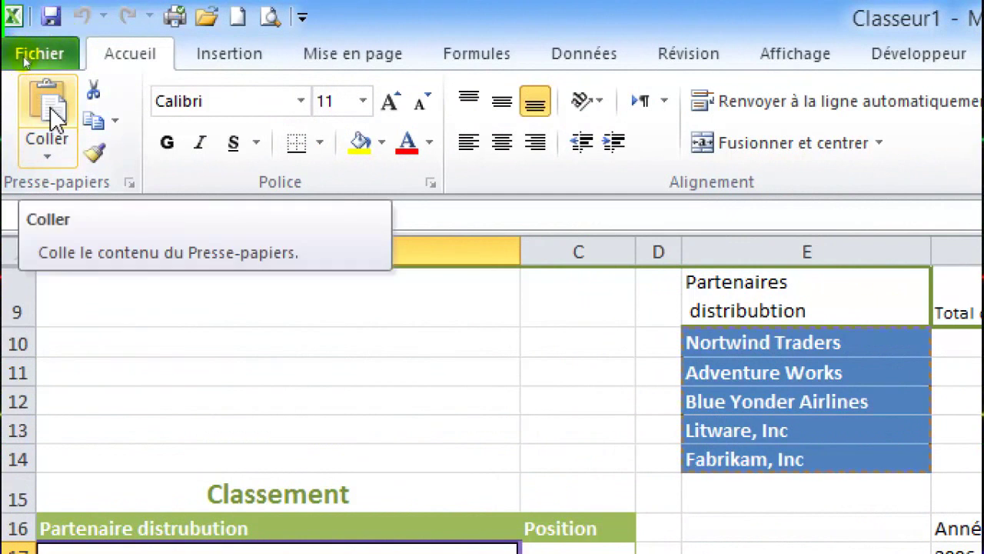
click(47, 156)
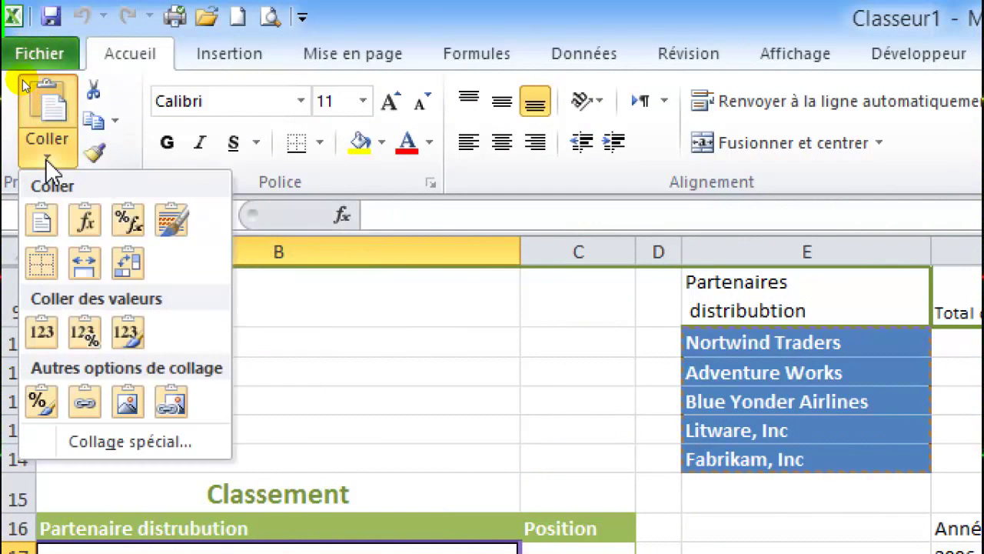
click(44, 333)
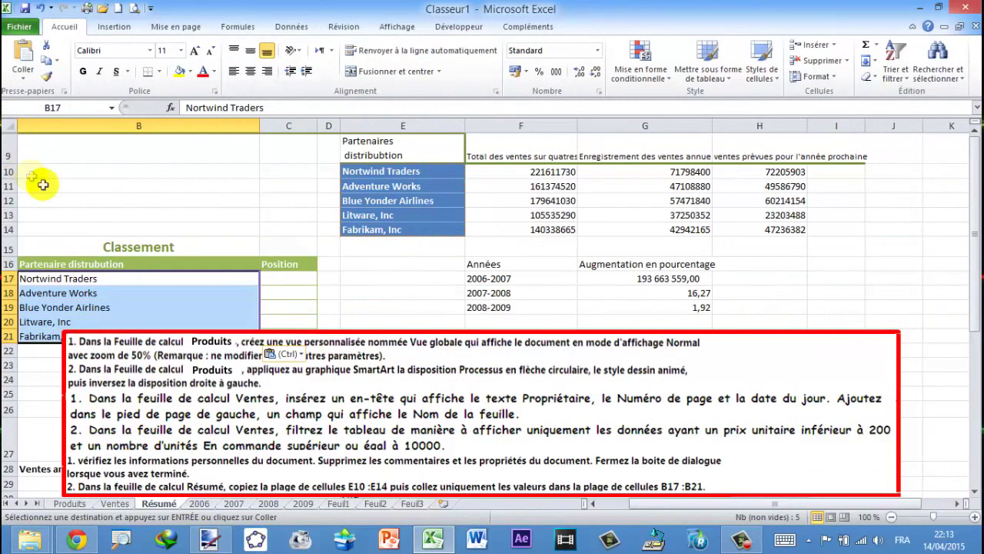
click(83, 292)
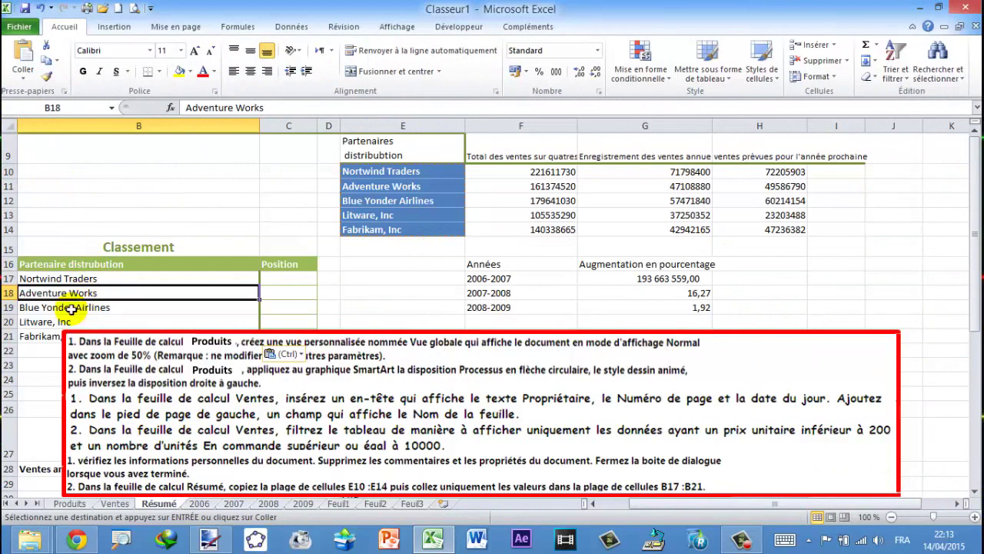
click(63, 307)
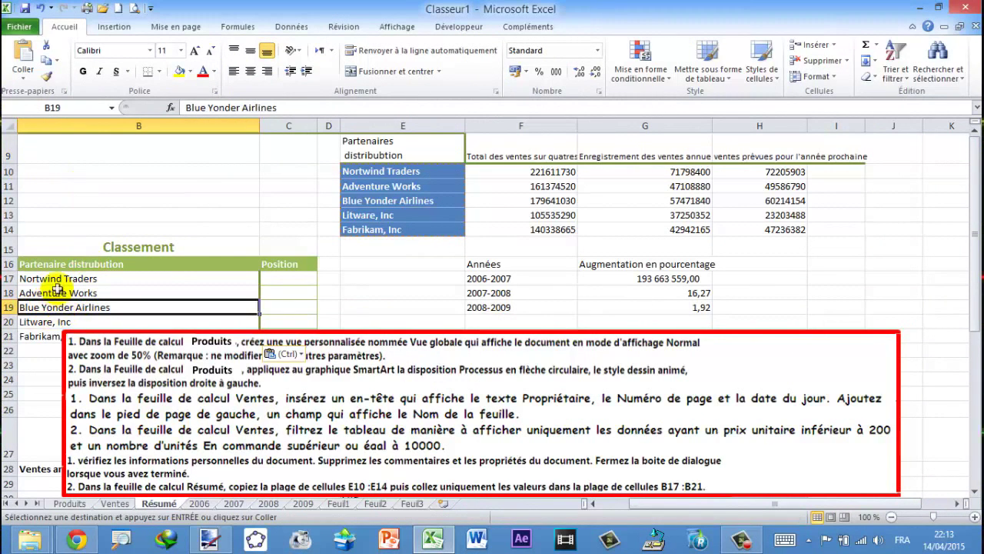